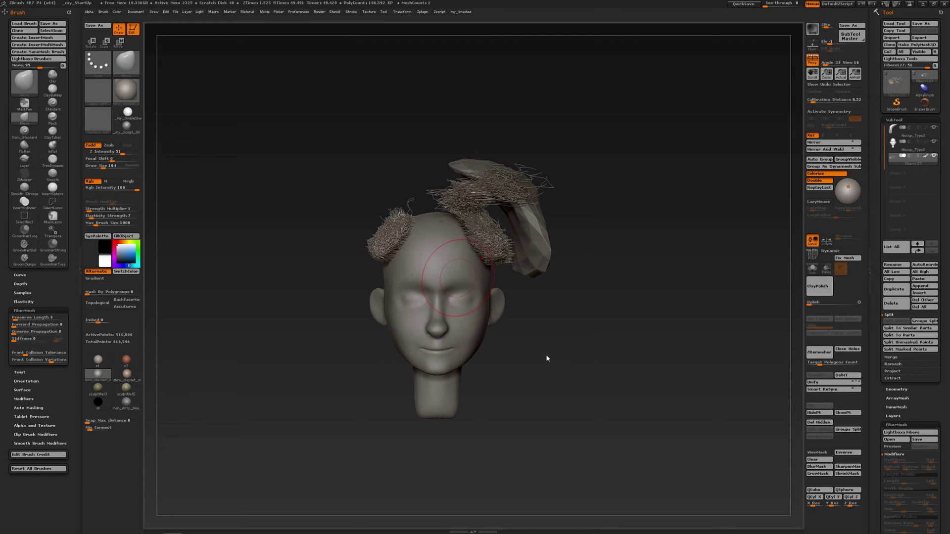
Push the small hair patch opposite the low-poly hair shape outward into a rounder tuft with the Move brush.
drag(546, 356, 539, 349)
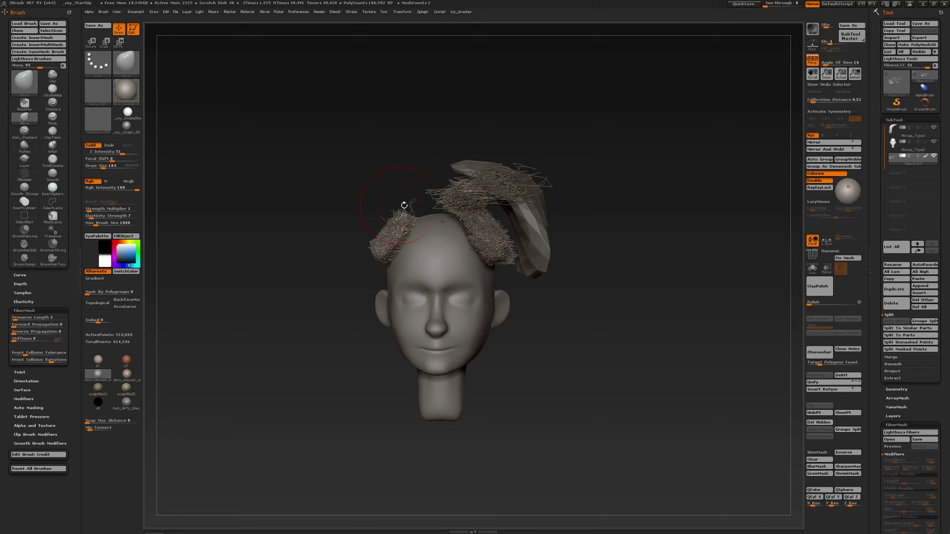
mouse_move(388, 229)
mouse_down()
mouse_move(384, 219)
mouse_move(375, 229)
mouse_move(387, 229)
mouse_move(374, 230)
mouse_up()
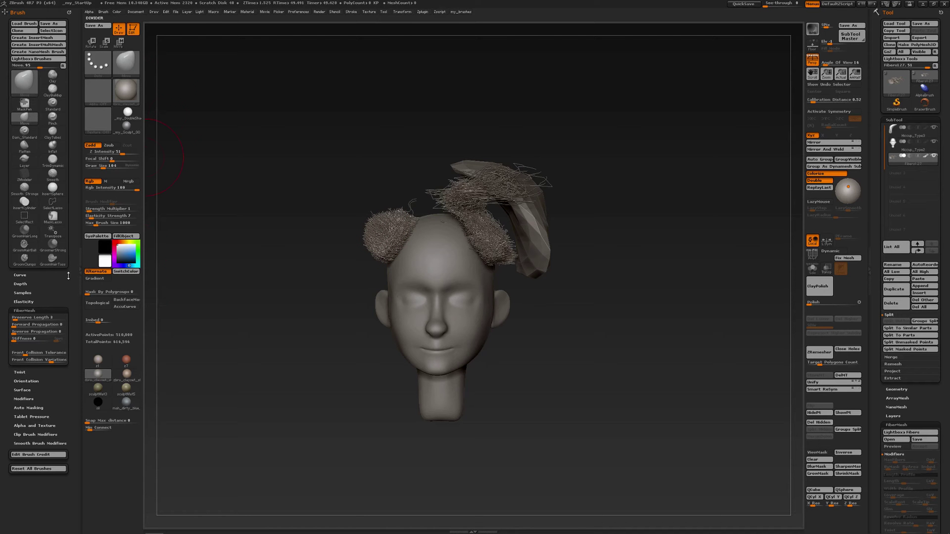
Try pulling the small hair tuft far outward with FiberMesh Preserve Length at 0, and undo the pull.
click(29, 310)
click(28, 310)
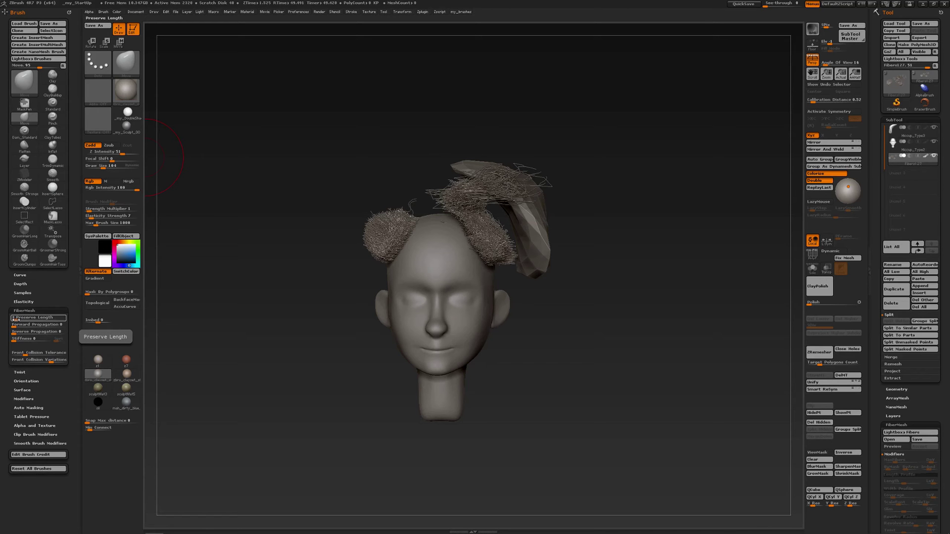
click(14, 318)
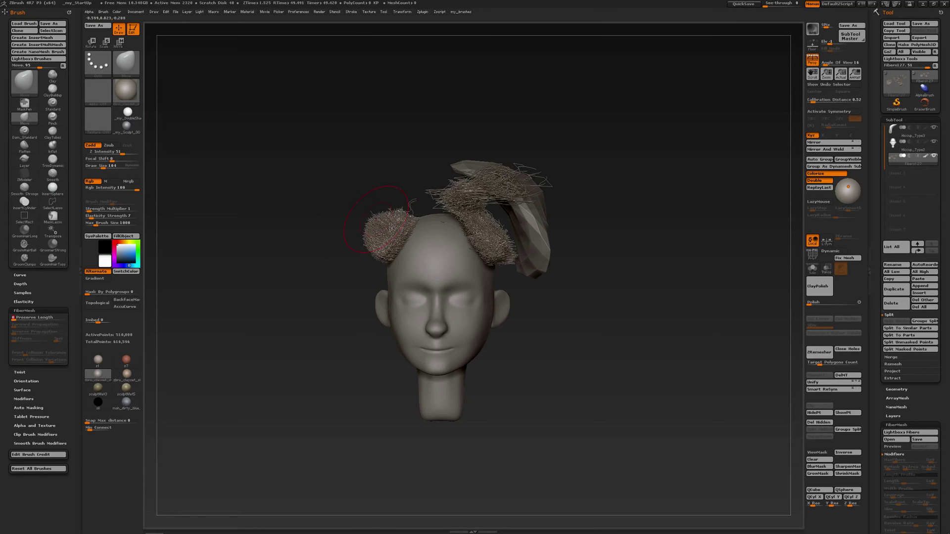
drag(385, 226, 148, 141)
mouse_move(264, 183)
mouse_down()
mouse_move(386, 229)
mouse_move(345, 213)
mouse_up()
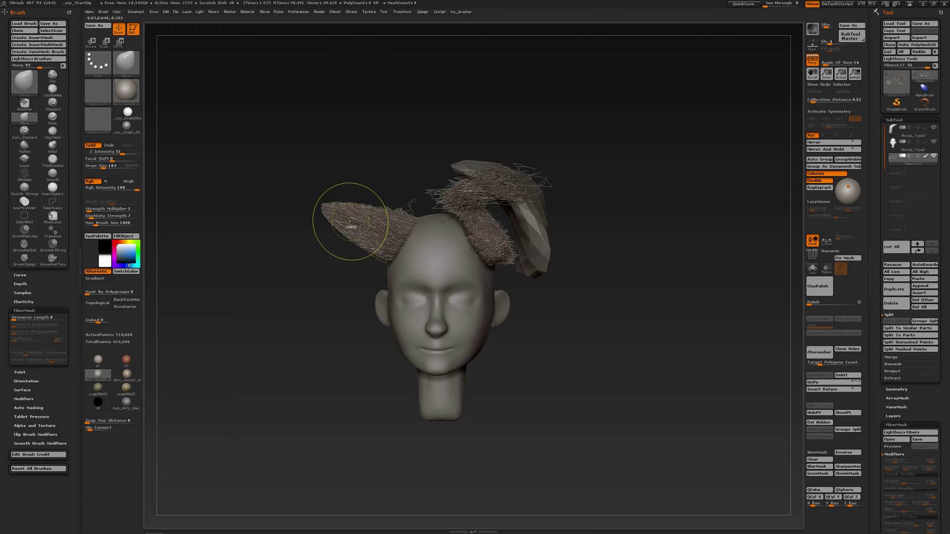
key(ctrl+z)
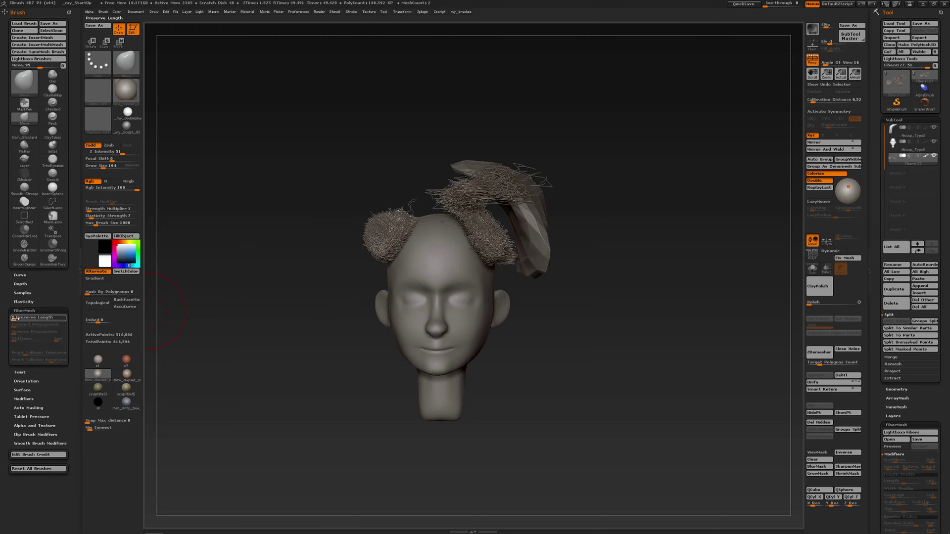
Set the Move brush's FiberMesh Preserve Length to 100.
drag(14, 318, 17, 319)
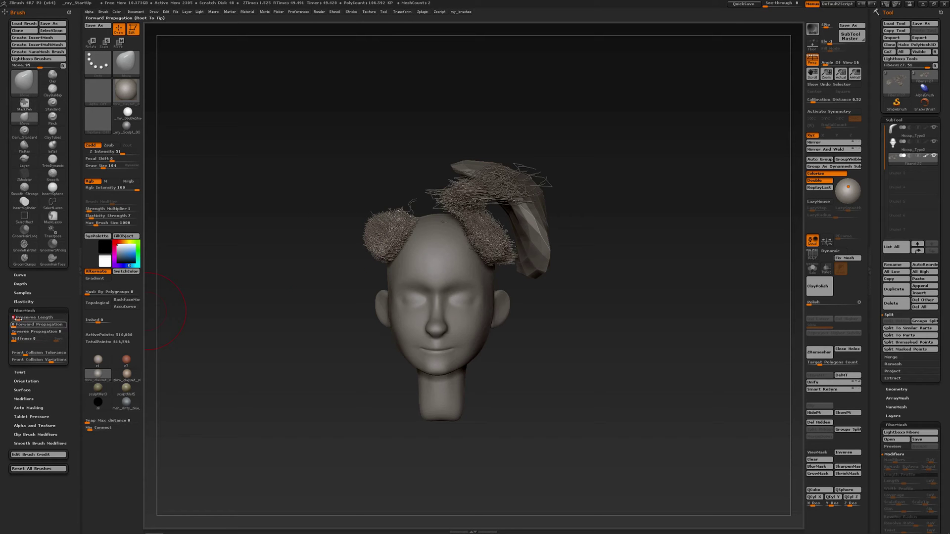
click(21, 318)
drag(20, 318, 69, 318)
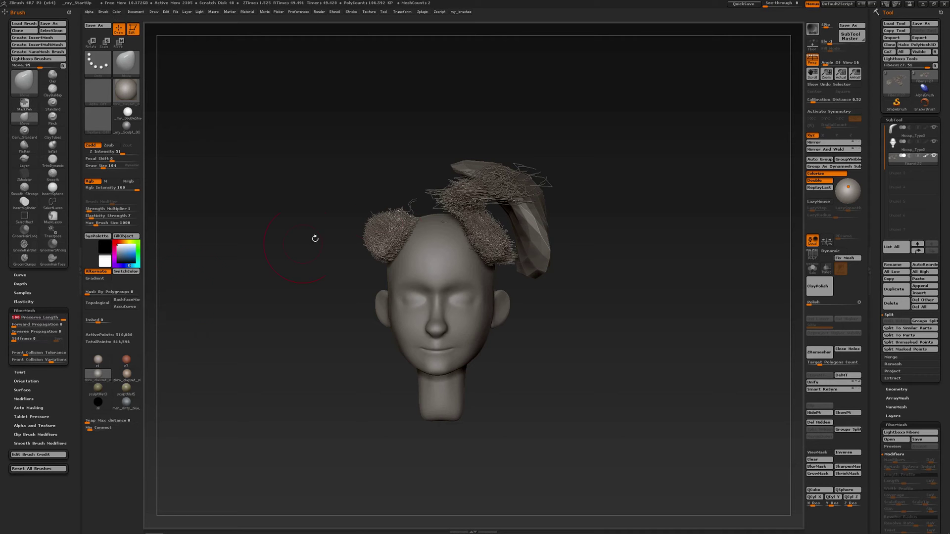
Enlarge the brush's Draw Size to 182 and pull the small tuft's fibers up and away from the head.
mouse_move(385, 228)
mouse_down()
mouse_move(357, 254)
mouse_move(388, 233)
mouse_move(307, 240)
mouse_move(375, 224)
mouse_move(360, 214)
mouse_move(381, 154)
mouse_move(369, 193)
mouse_move(335, 226)
mouse_move(339, 193)
mouse_move(368, 220)
mouse_move(622, 77)
mouse_up()
key(s)
key(s)
drag(514, 145, 441, 168)
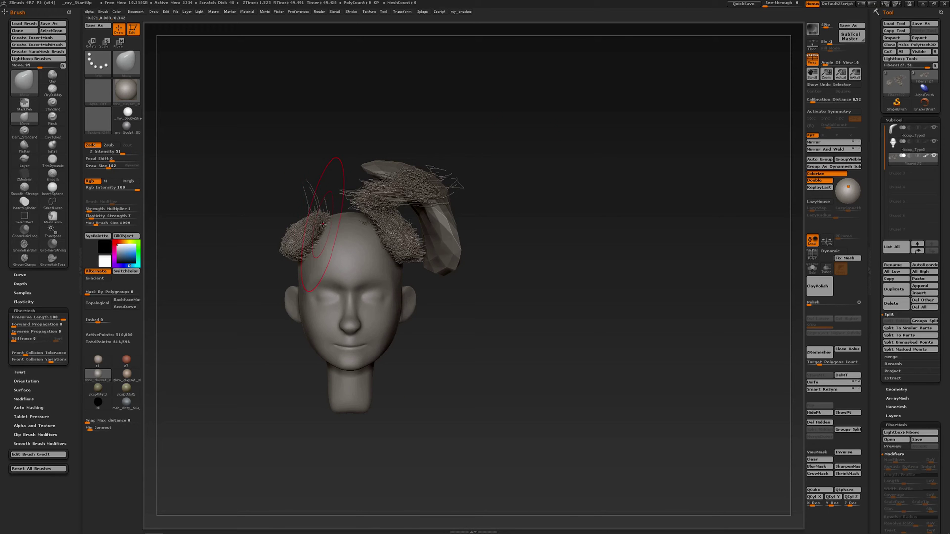
drag(323, 218, 241, 169)
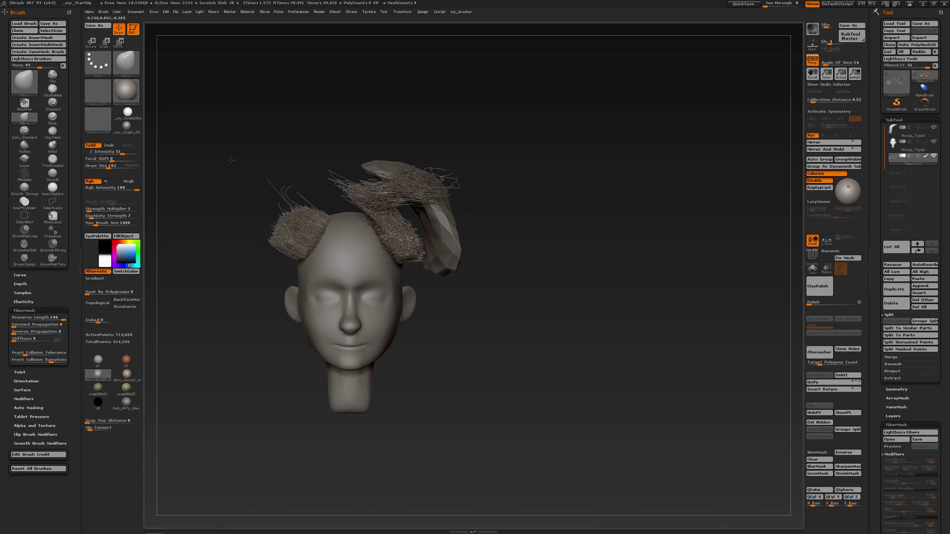
Mask the larger fiber mass beside the hair shape and comb the unmasked small patch downward along the side of the head.
key(ctrl)
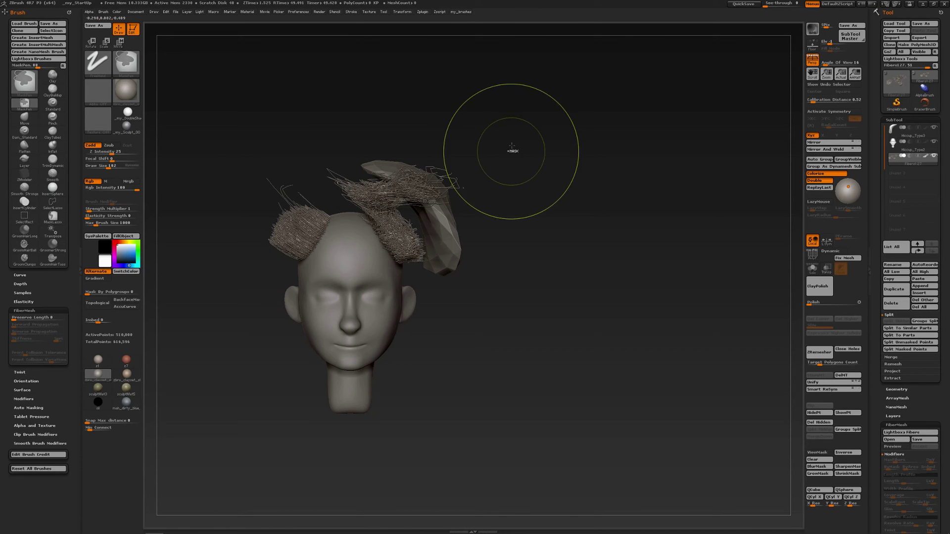
mouse_move(516, 124)
ctrl+mouse_down()
mouse_move(430, 254)
mouse_move(327, 276)
ctrl+mouse_up()
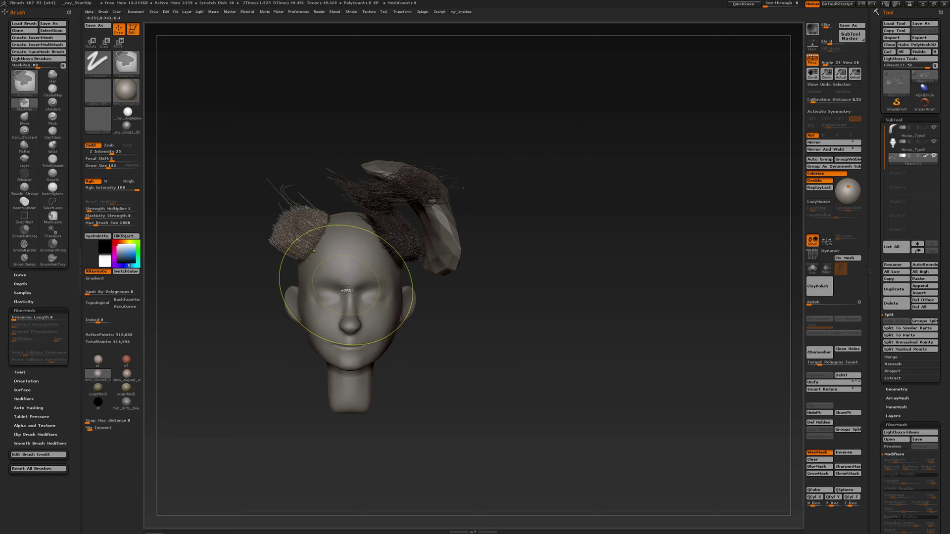
drag(292, 211, 268, 191)
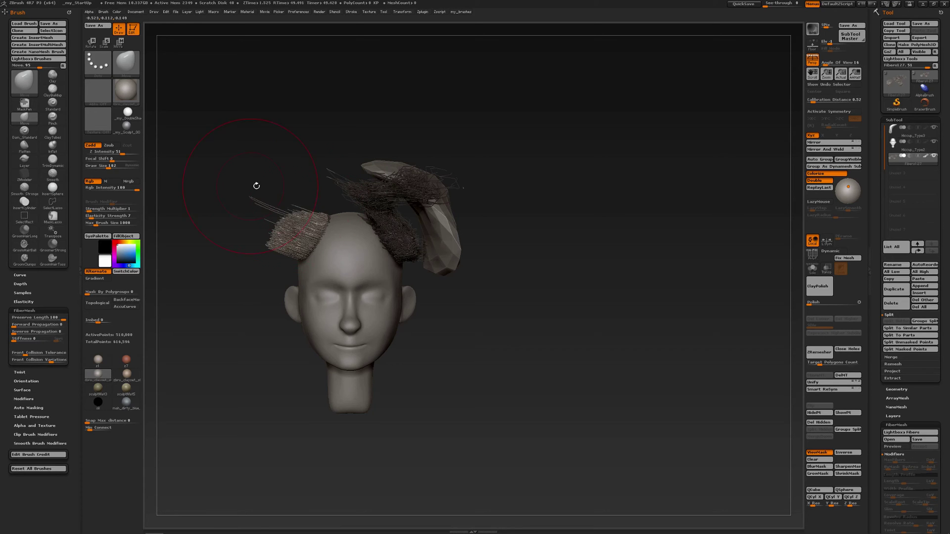
mouse_move(263, 201)
mouse_down()
mouse_move(283, 228)
mouse_move(391, 232)
mouse_up()
mouse_move(342, 252)
mouse_down()
mouse_move(327, 243)
mouse_move(309, 251)
mouse_move(331, 240)
mouse_up()
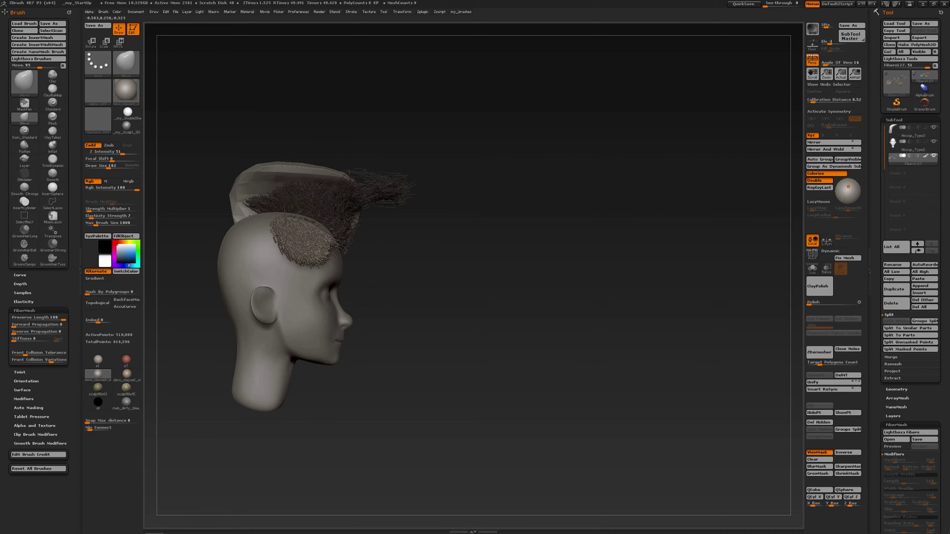
drag(286, 263, 296, 252)
mouse_move(381, 247)
shift+mouse_down()
mouse_move(275, 245)
mouse_move(293, 257)
mouse_move(289, 269)
shift+mouse_up()
mouse_move(238, 257)
mouse_down()
mouse_move(331, 260)
mouse_move(304, 243)
mouse_up()
mouse_move(386, 223)
mouse_down()
mouse_move(290, 216)
mouse_move(341, 172)
mouse_up()
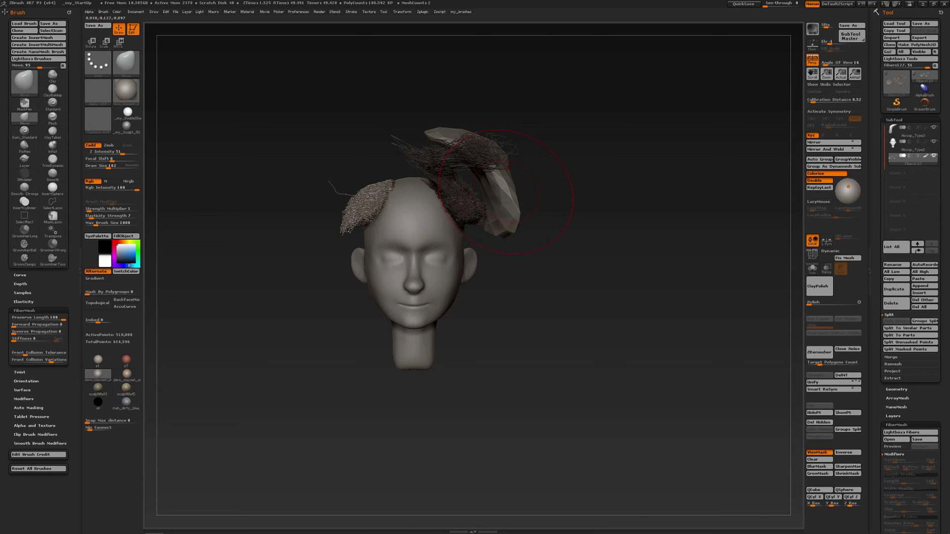
Clear the mask from the fibers and set the Front Collision Tolerance to 400.
mouse_move(506, 191)
right_down()
mouse_move(446, 193)
mouse_move(500, 189)
right_up()
click(33, 352)
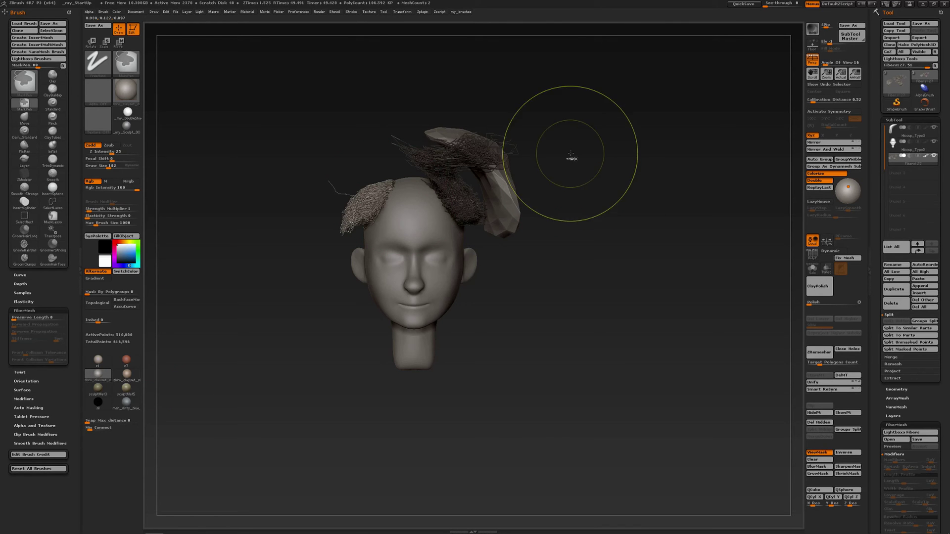
ctrl+drag(571, 155, 586, 198)
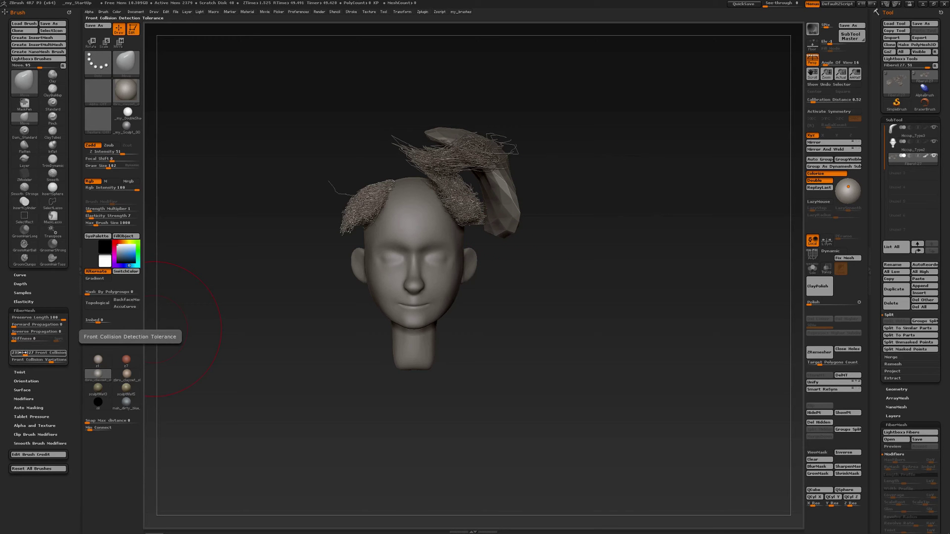
click(23, 352)
text(400)
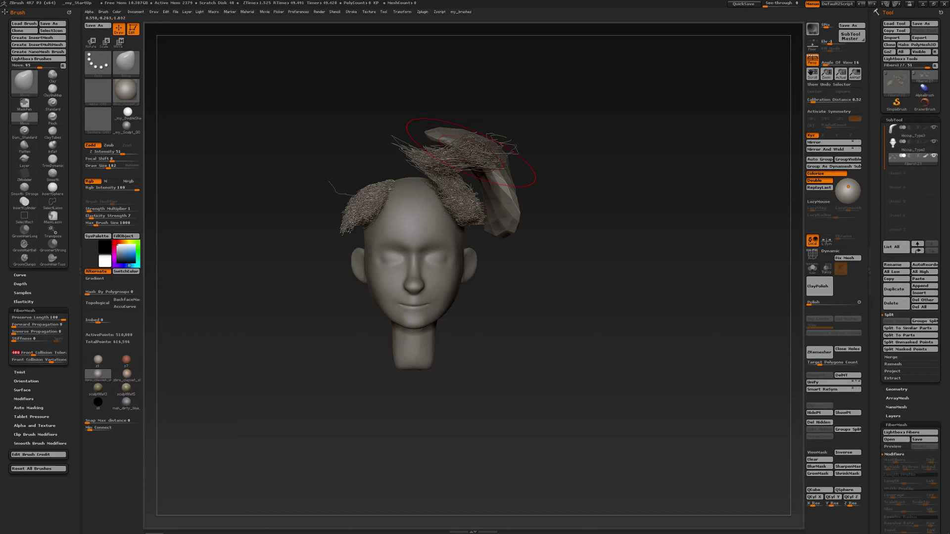
Move the larger fiber mass toward the hair shape, shaping it from the front, underneath and the side.
drag(471, 158, 500, 156)
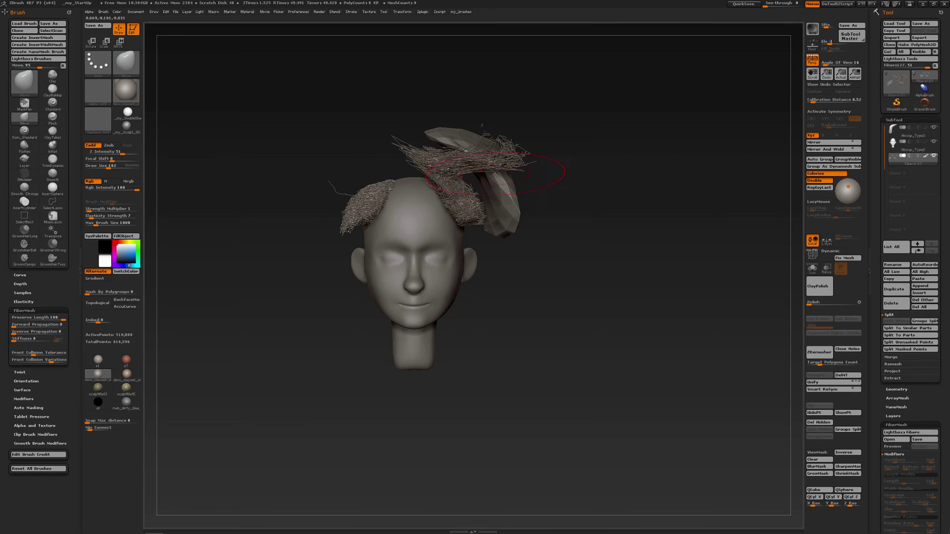
right_drag(499, 166, 498, 265)
drag(497, 265, 483, 242)
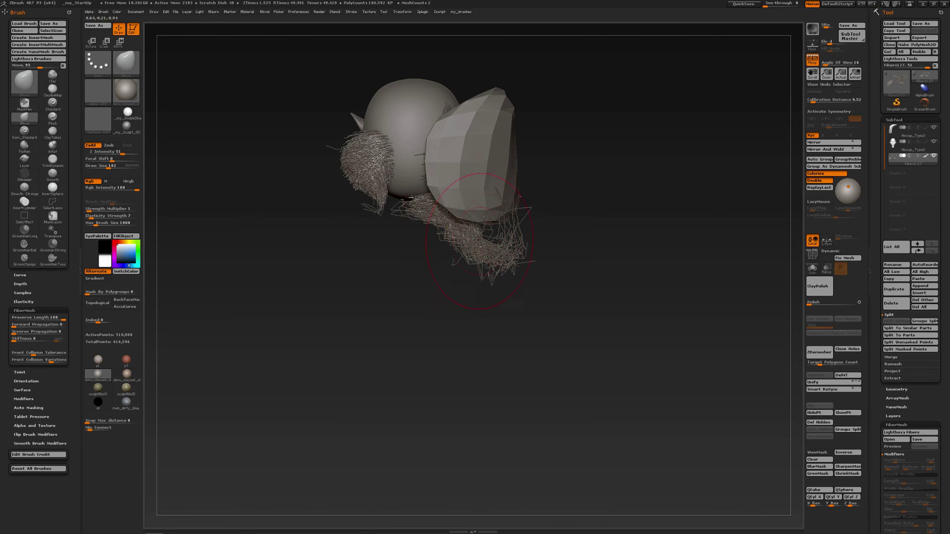
mouse_move(485, 264)
right_down()
mouse_move(474, 151)
mouse_move(537, 157)
right_up()
drag(455, 233, 440, 240)
mouse_move(446, 238)
right_down()
mouse_move(475, 240)
mouse_move(519, 220)
right_up()
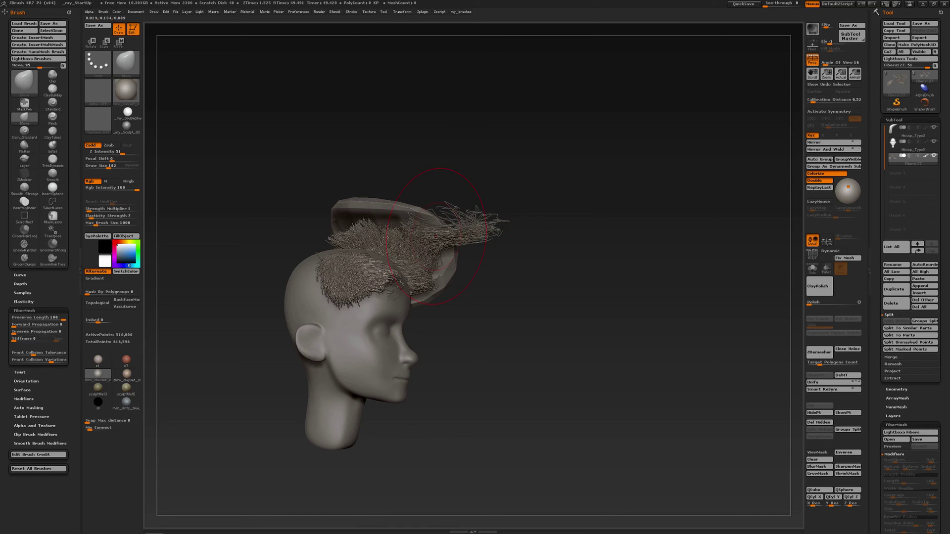
drag(436, 236, 430, 242)
right_drag(475, 232, 517, 231)
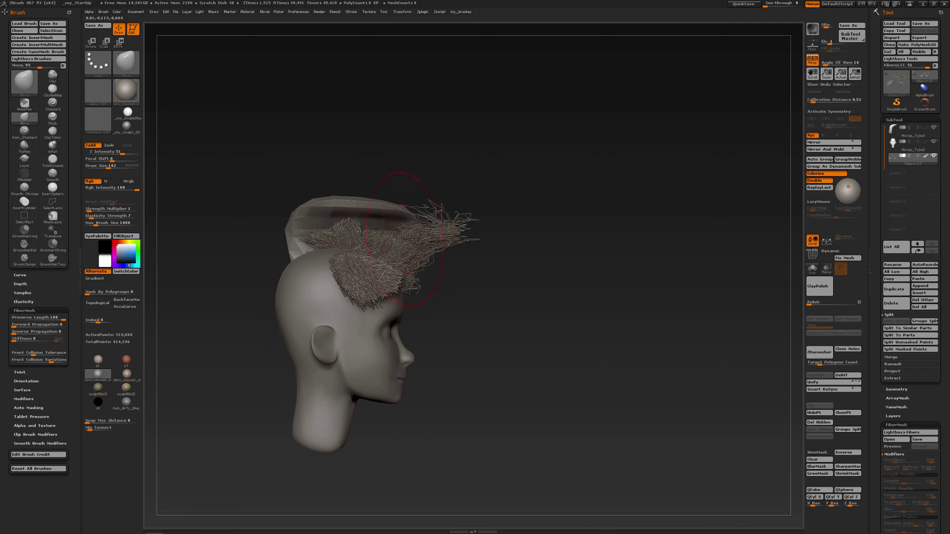
Reduce the Draw Size to 104 and nudge the upper fibers along the inside of the hair shape.
key(s)
mouse_move(406, 242)
mouse_down()
mouse_move(372, 239)
mouse_move(390, 243)
mouse_up()
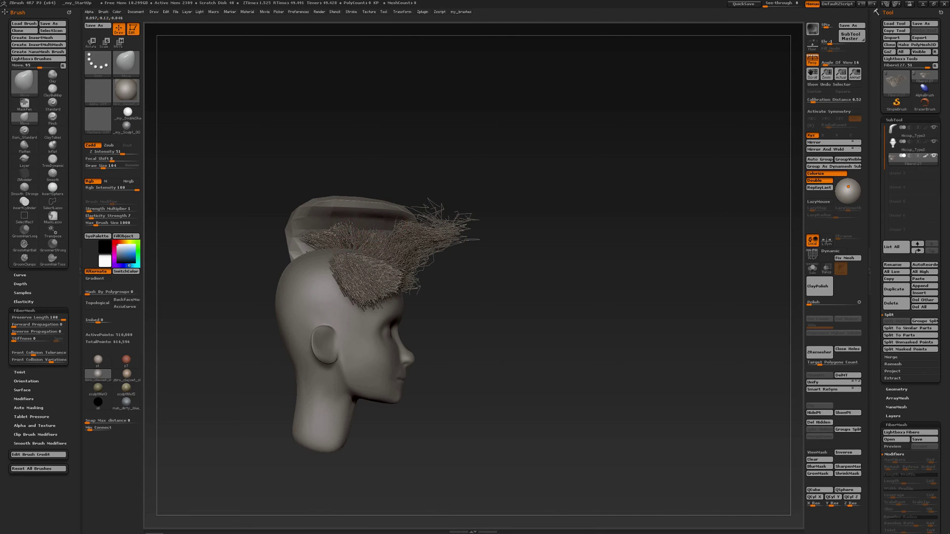
drag(317, 235, 332, 243)
right_drag(390, 257, 337, 247)
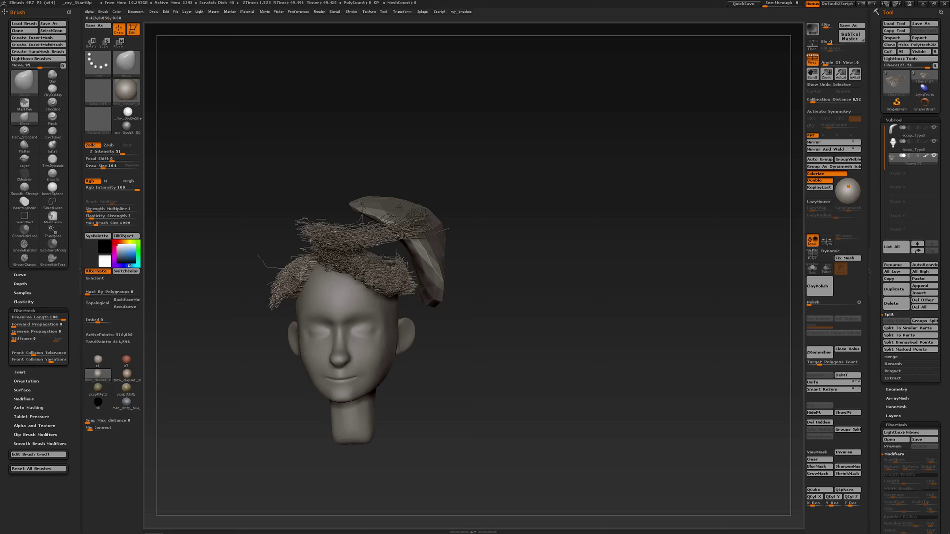
drag(341, 227, 335, 231)
shift+right_drag(334, 232, 342, 232)
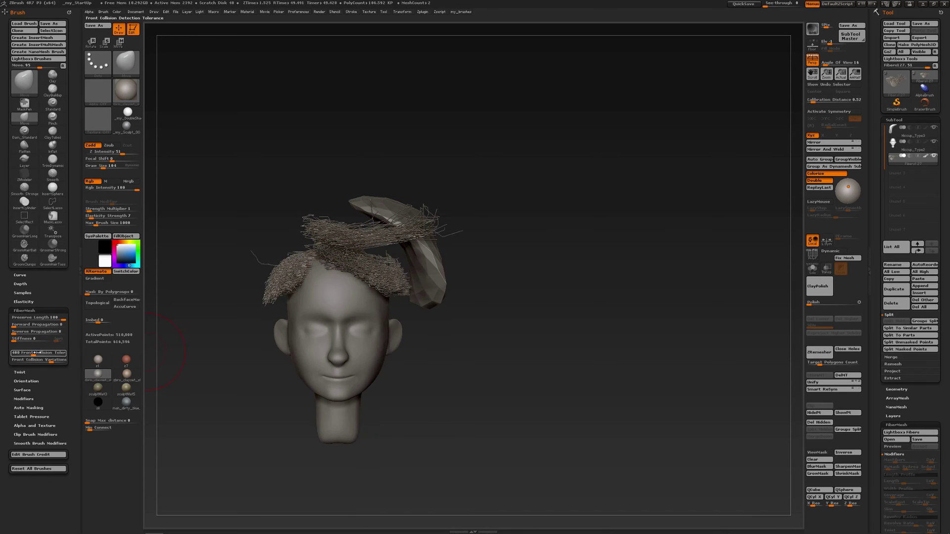
Set the Front Collision Tolerance to 50.
drag(38, 352, 20, 354)
text(50)
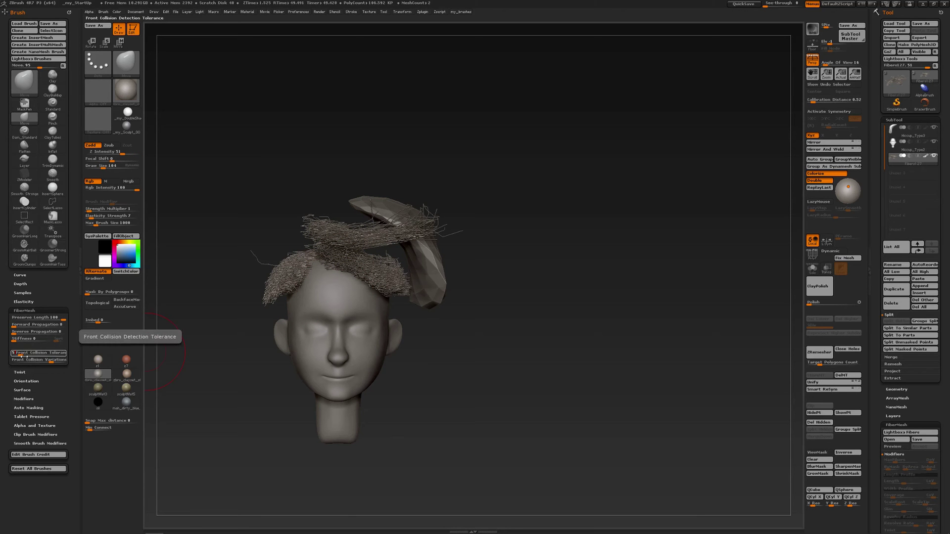
key(Return)
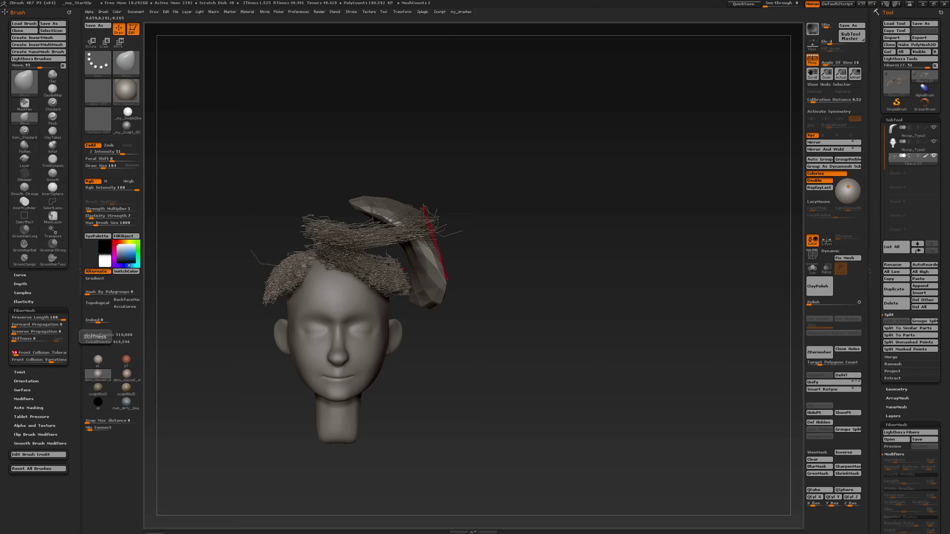
Comb the crown fibers up into the hollow of the hair shape, working from the side and the back of the head.
drag(463, 242, 554, 247)
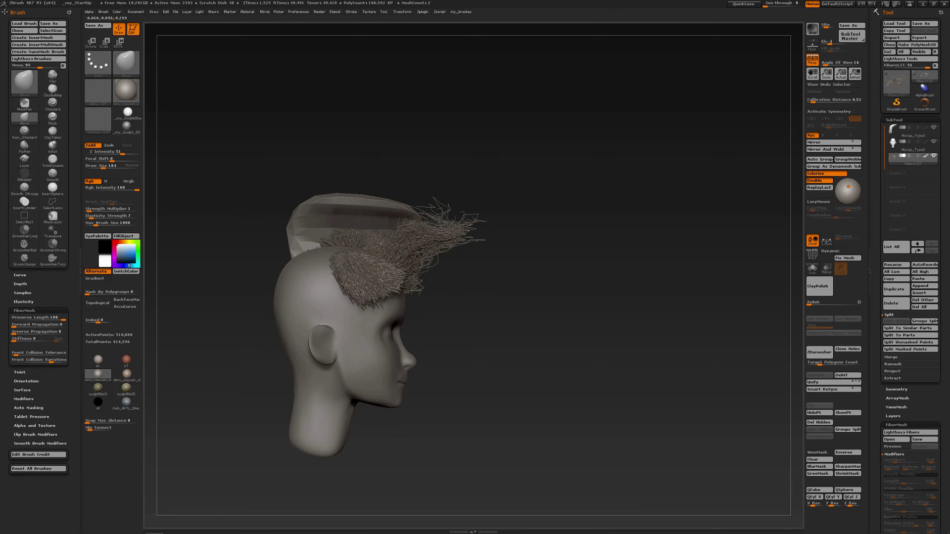
drag(375, 231, 333, 238)
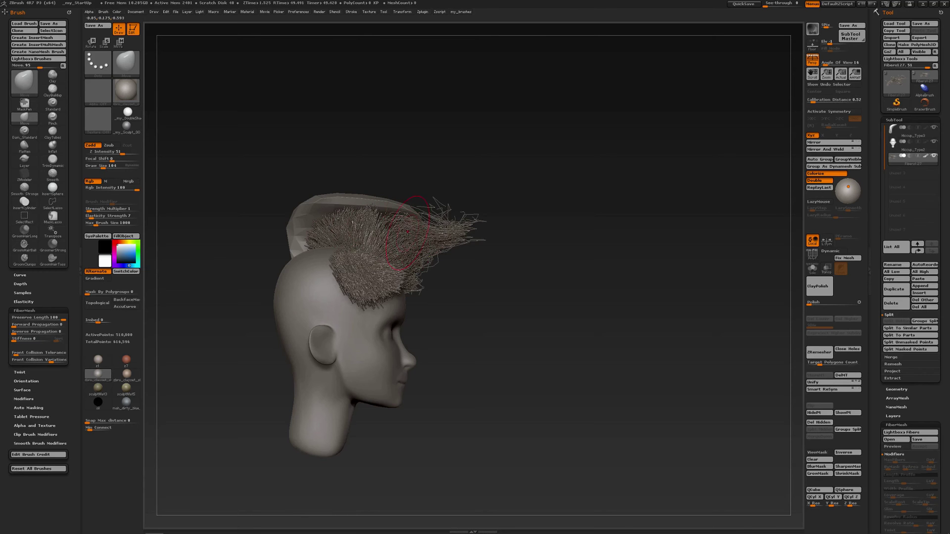
drag(494, 250, 594, 252)
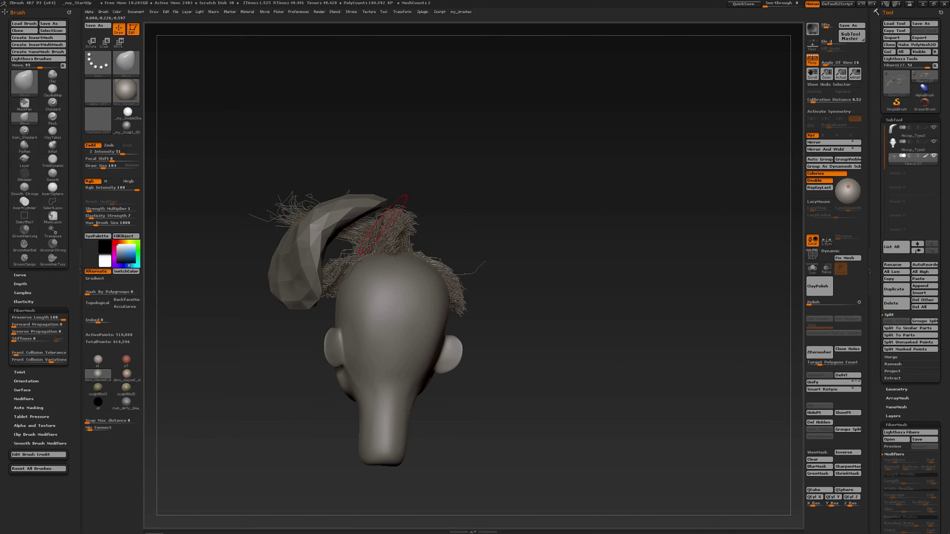
drag(376, 235, 366, 229)
mouse_move(373, 229)
right_down()
mouse_move(398, 228)
mouse_move(371, 227)
right_up()
drag(372, 232, 366, 233)
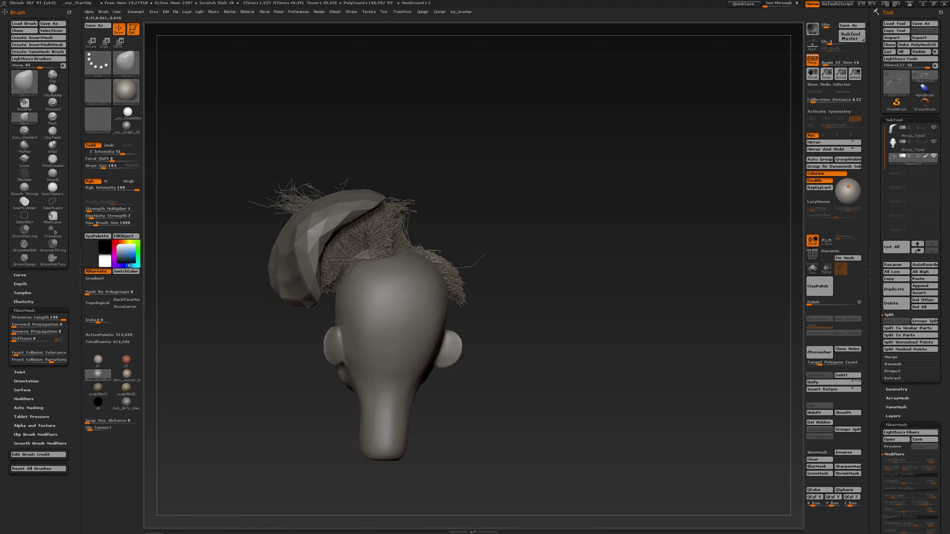
mouse_move(360, 238)
right_down()
mouse_move(379, 238)
mouse_move(369, 238)
right_up()
Enlarge the Draw Size to 146 and sweep the crown fibers along the inner curve of the hair shape.
key(shift)
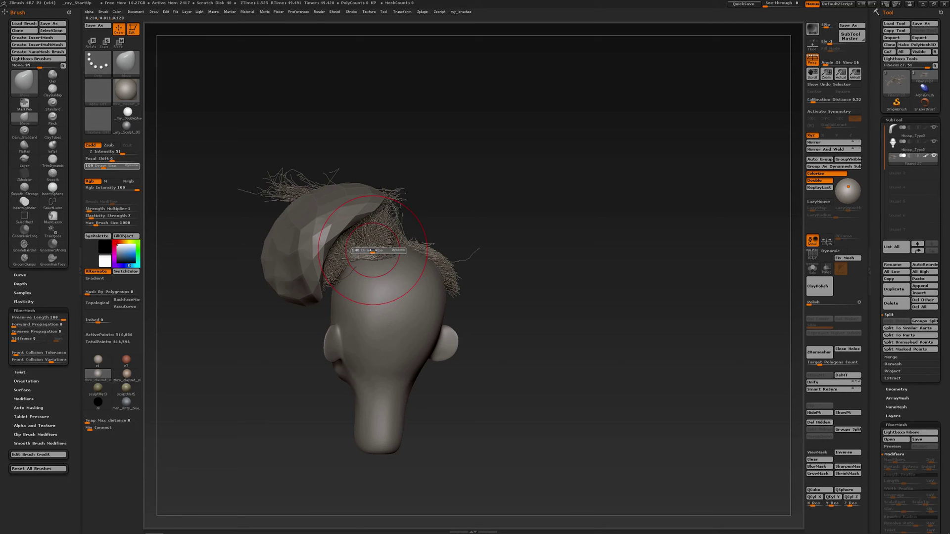
drag(373, 239, 345, 244)
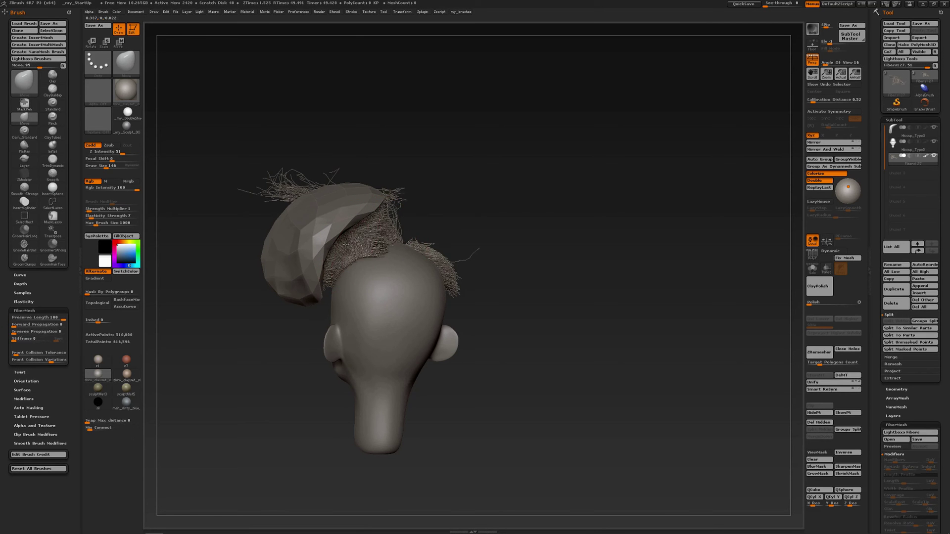
right_drag(349, 241, 235, 232)
key(shift)
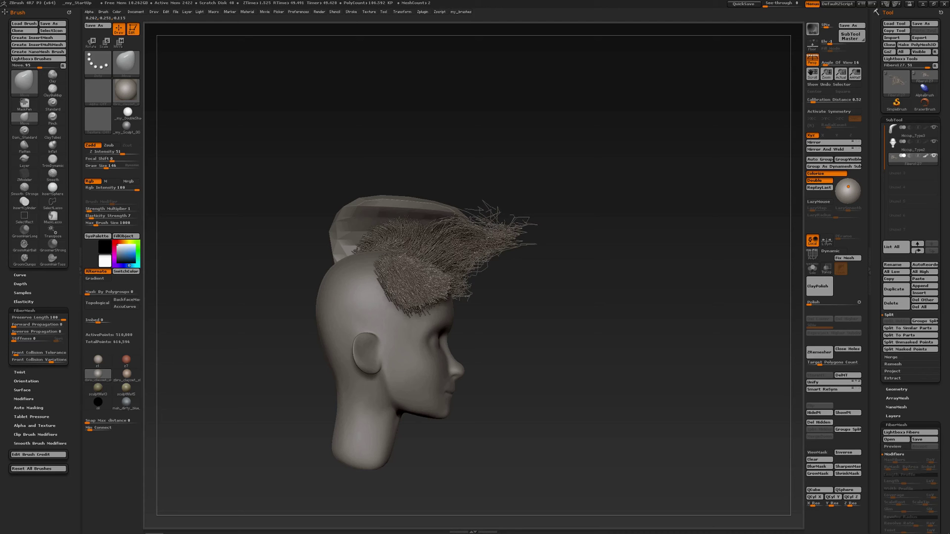
drag(406, 222, 468, 243)
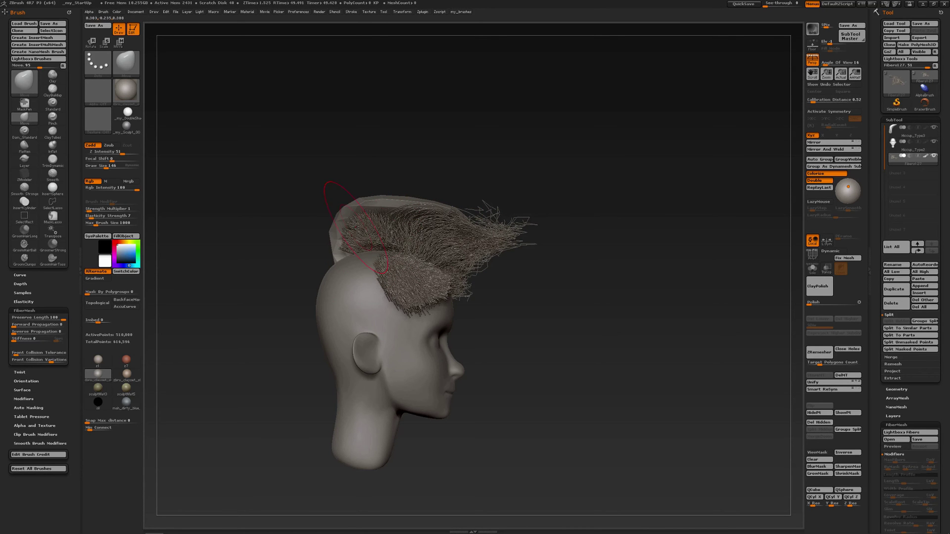
Examine the fibers around the hair shape from the back, side and front of the head, hiding the shape temporarily to compare.
right_drag(356, 226, 407, 244)
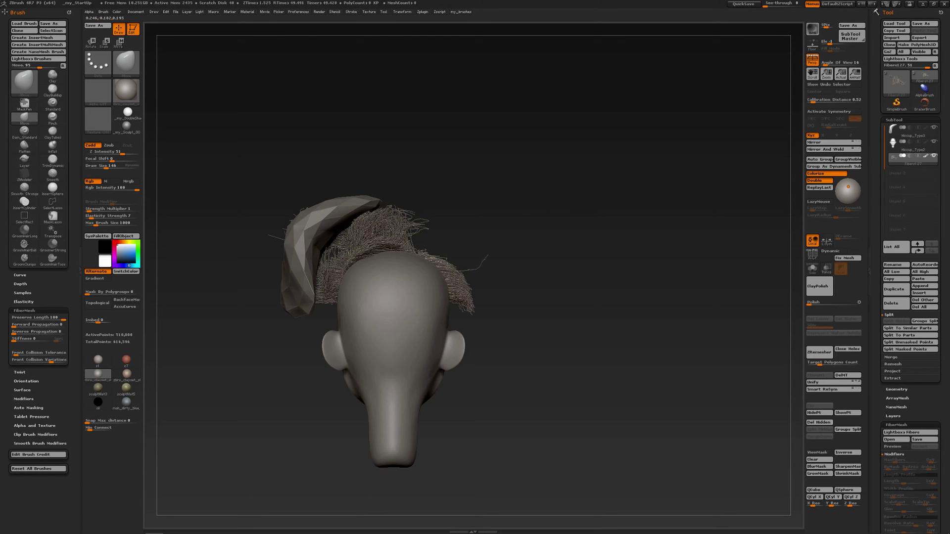
right_drag(354, 245, 383, 263)
mouse_move(391, 188)
alt+right_down()
mouse_move(399, 222)
mouse_move(379, 230)
mouse_move(399, 240)
alt+right_up()
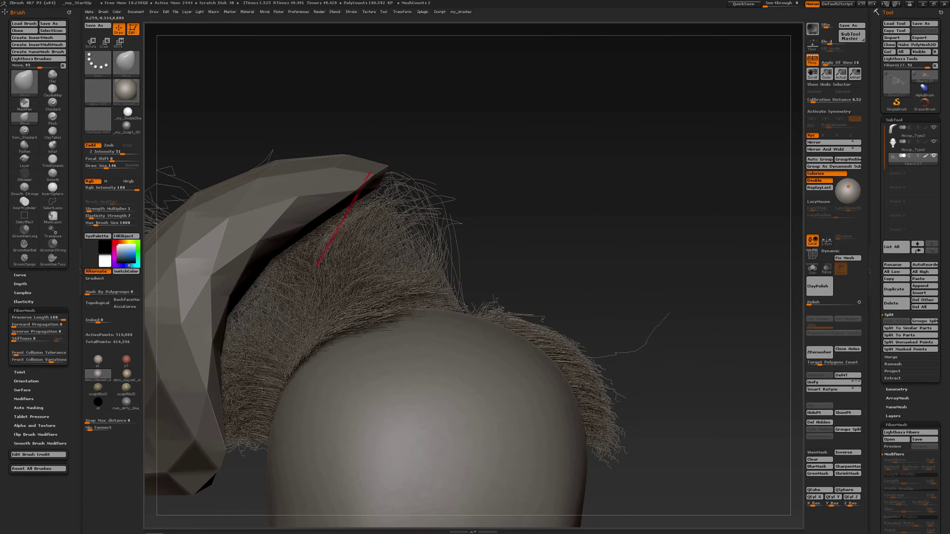
alt+right_drag(306, 203, 345, 218)
drag(345, 217, 397, 213)
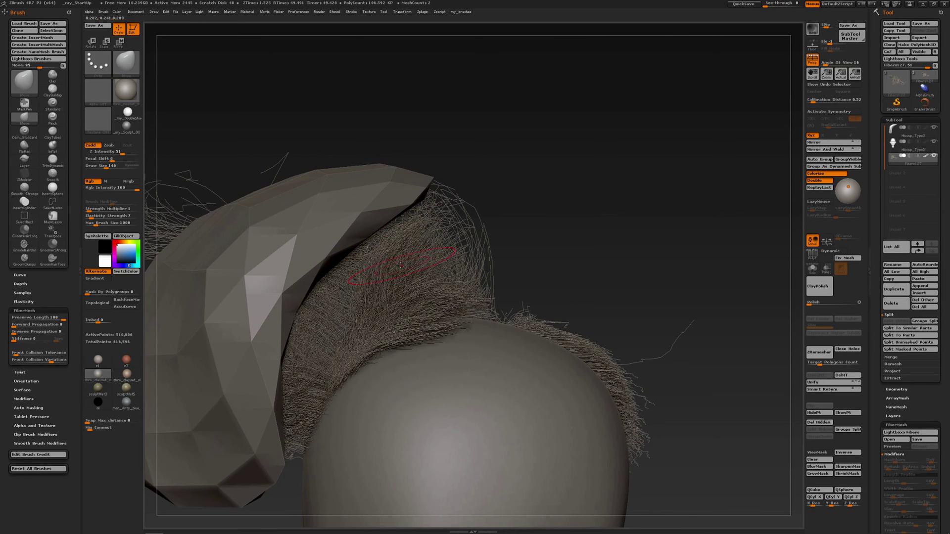
mouse_move(401, 265)
ctrl+right_down()
mouse_move(425, 223)
mouse_move(399, 231)
ctrl+right_up()
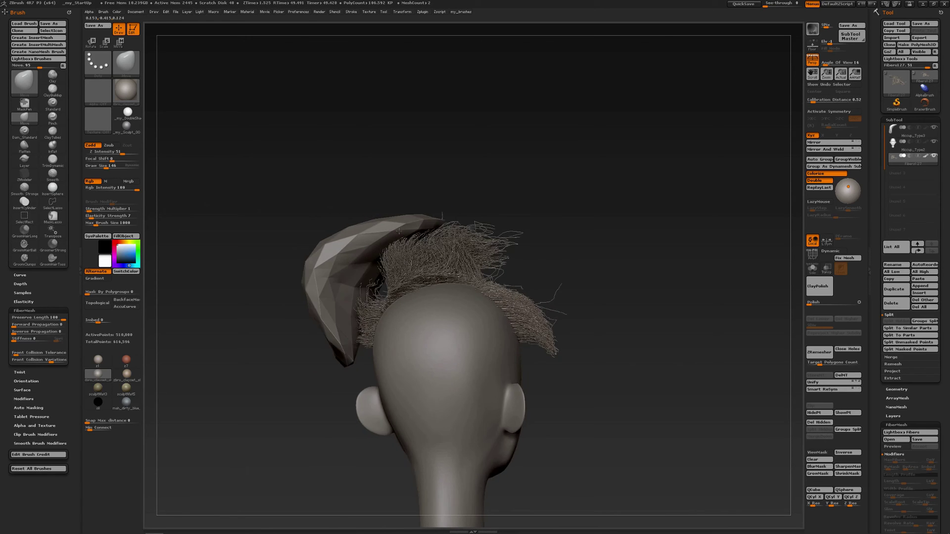
drag(399, 230, 398, 222)
click(935, 127)
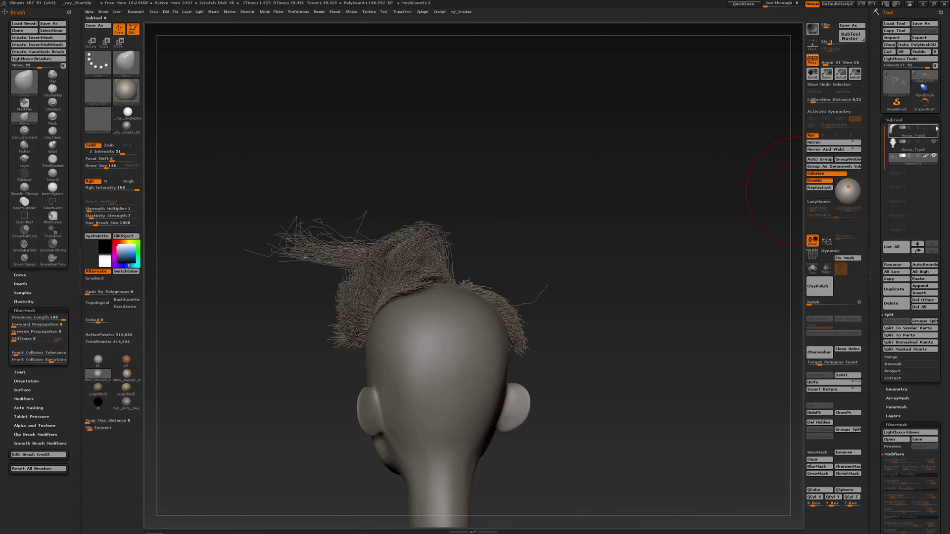
drag(610, 227, 547, 218)
click(935, 127)
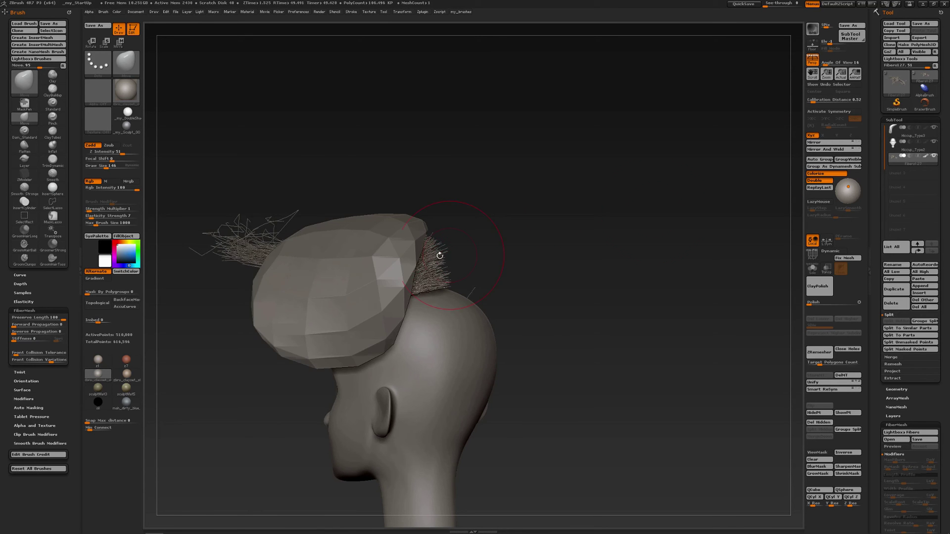
drag(440, 255, 523, 258)
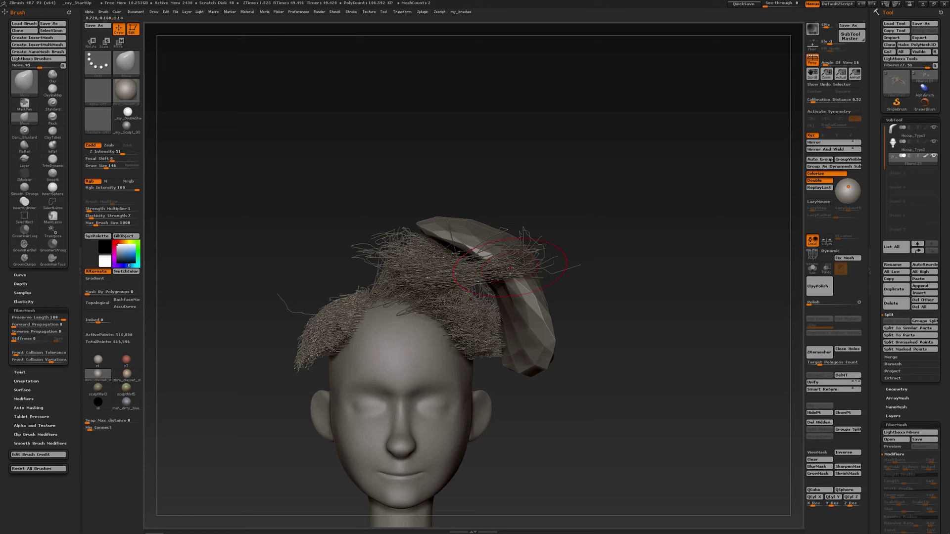
drag(503, 265, 508, 270)
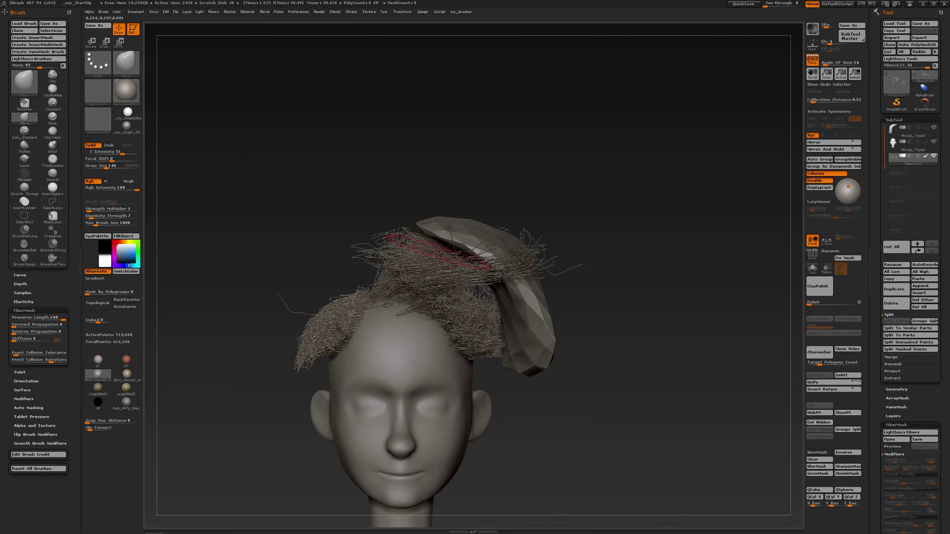
mouse_move(435, 264)
right_down()
mouse_move(471, 263)
mouse_move(439, 272)
mouse_move(448, 272)
right_up()
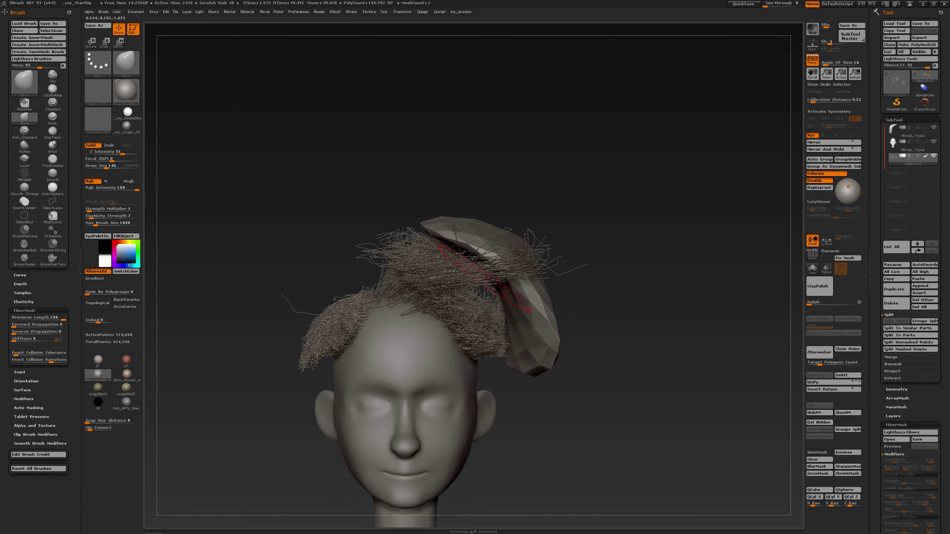
right_drag(549, 247, 514, 250)
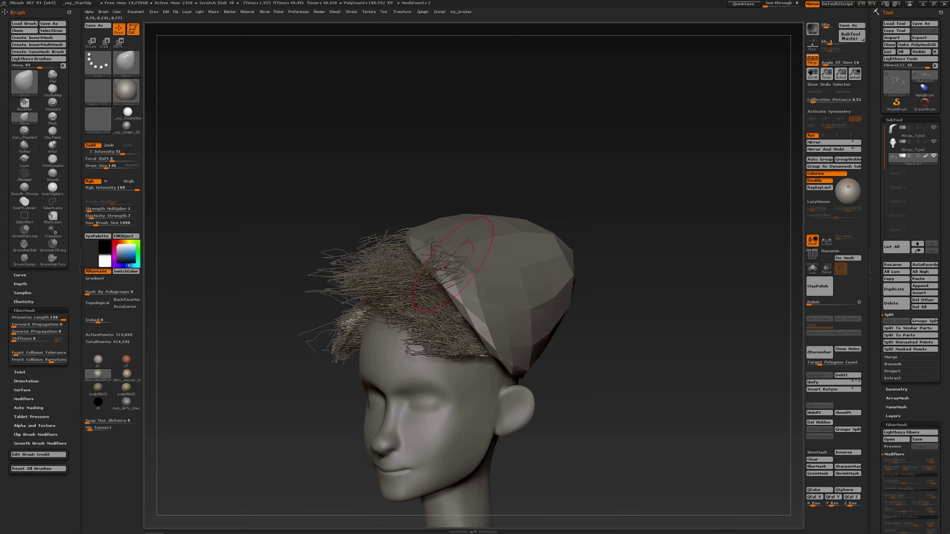
Set the Draw Size to about 100 and comb the front fibers back toward the hair shape.
text(s)
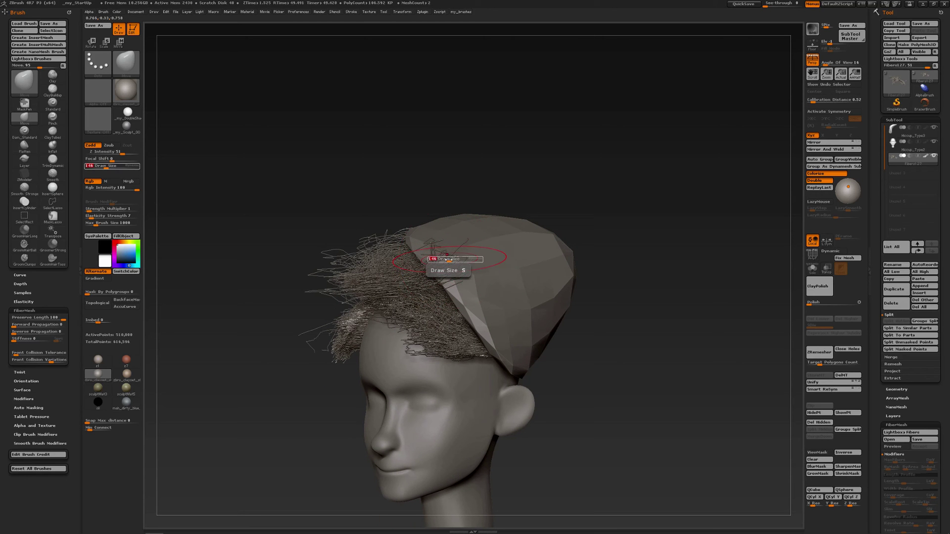
text(62)
key(Return)
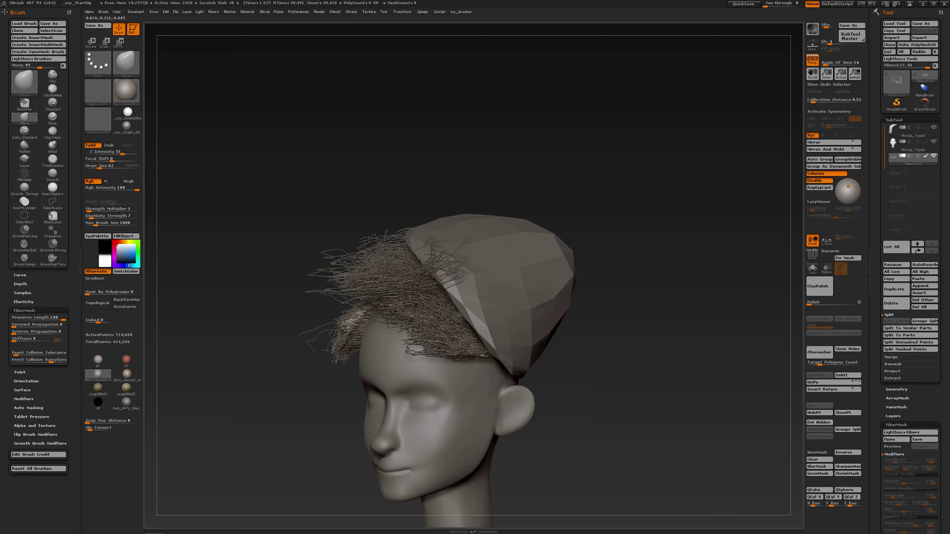
key(s)
drag(462, 256, 474, 256)
drag(421, 275, 467, 269)
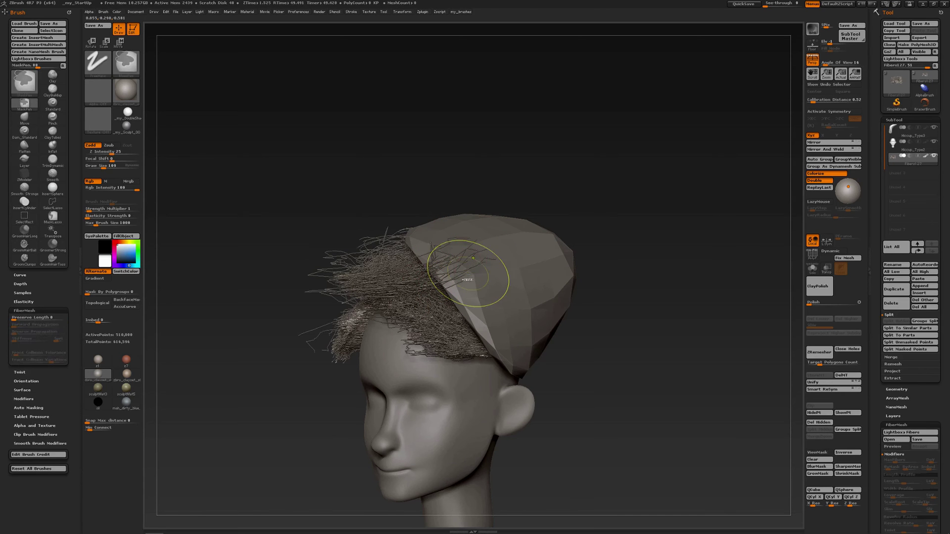
right_drag(468, 274, 481, 267)
mouse_move(482, 267)
mouse_down()
mouse_move(408, 266)
mouse_move(476, 245)
mouse_up()
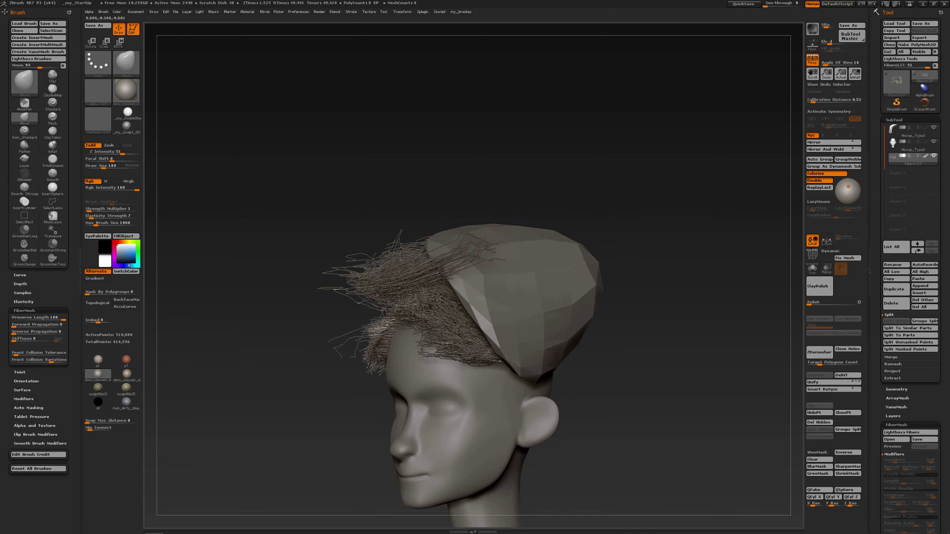
Lower the brush's Preserve Length to 6.
drag(37, 318, 15, 319)
text(6)
key(Return)
Stretch the front fibers backward across the outer surface of the hair shape, working from the front and side.
mouse_move(473, 245)
right_down()
mouse_move(499, 253)
mouse_move(491, 255)
right_up()
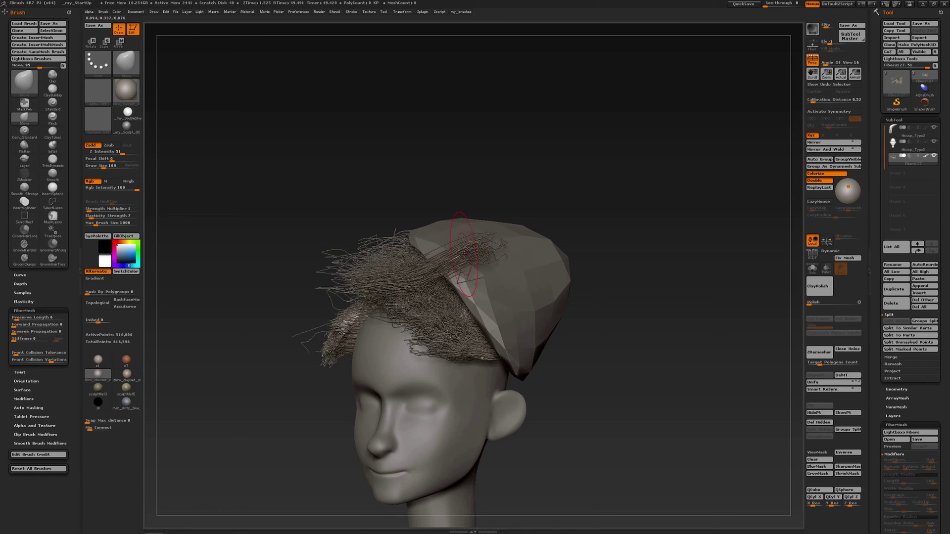
drag(468, 257, 477, 238)
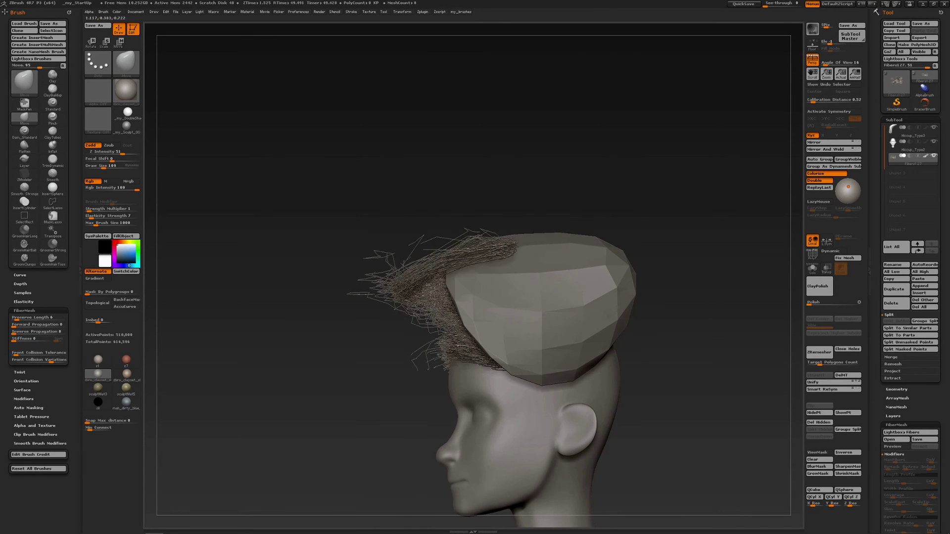
right_drag(530, 246, 502, 246)
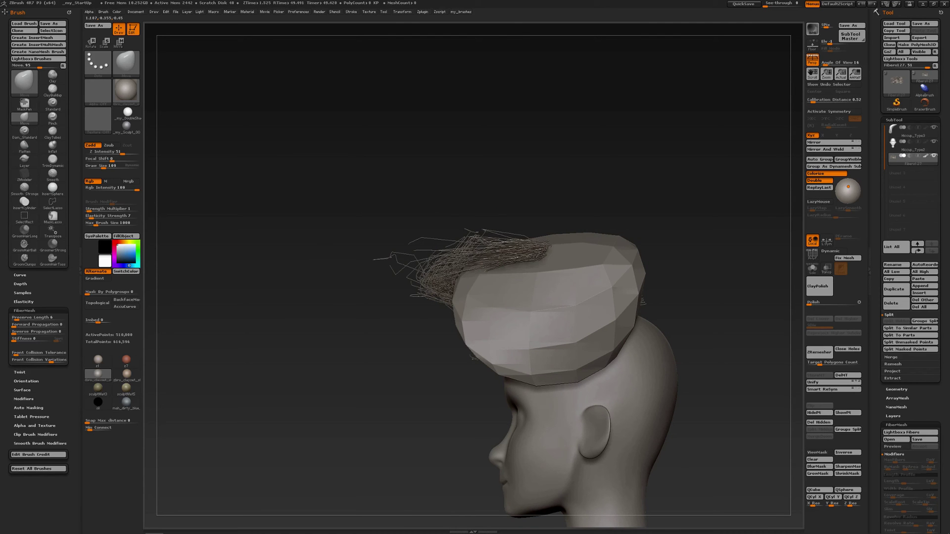
drag(515, 257, 543, 253)
right_drag(494, 248, 514, 253)
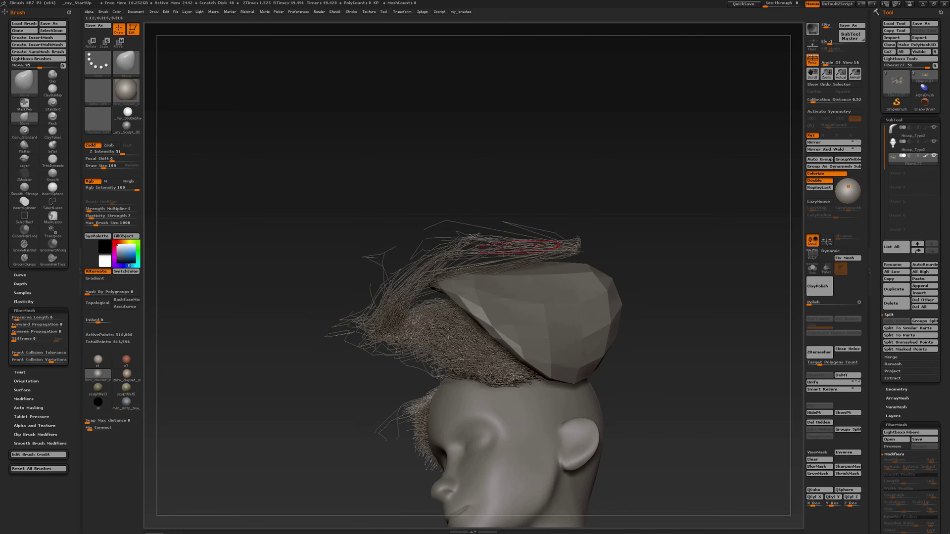
drag(509, 242, 488, 274)
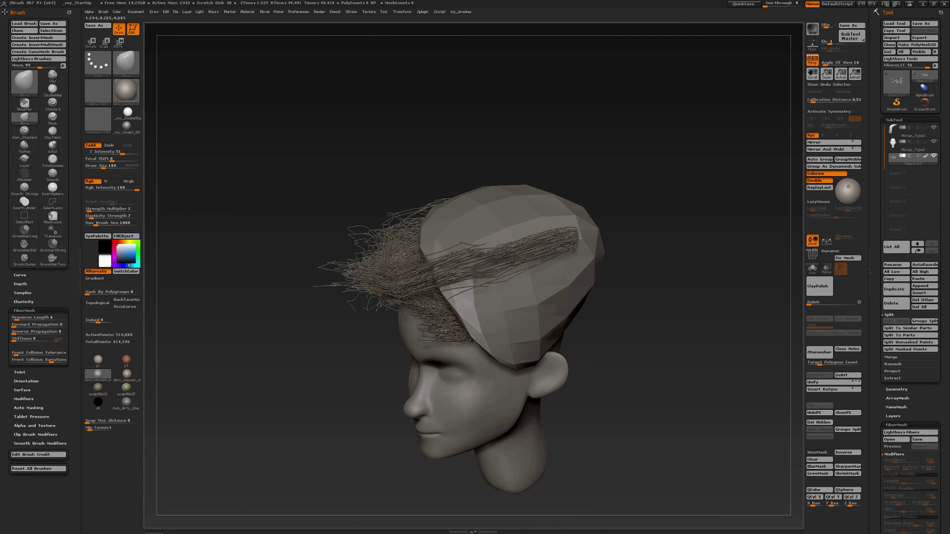
right_drag(533, 255, 521, 194)
drag(521, 194, 523, 296)
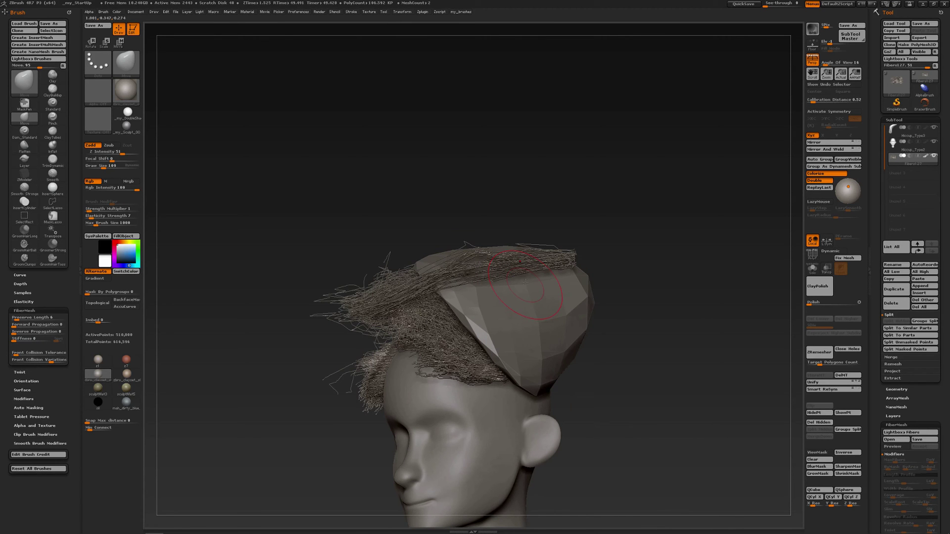
Hide the hair shape, examine the stretched fibers from below and from the front, and show the shape again.
click(905, 128)
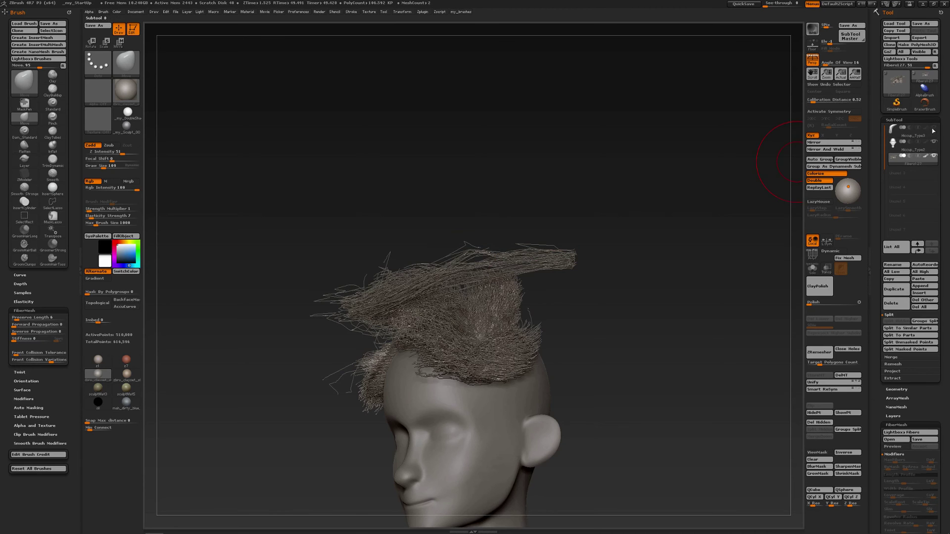
drag(541, 284, 515, 214)
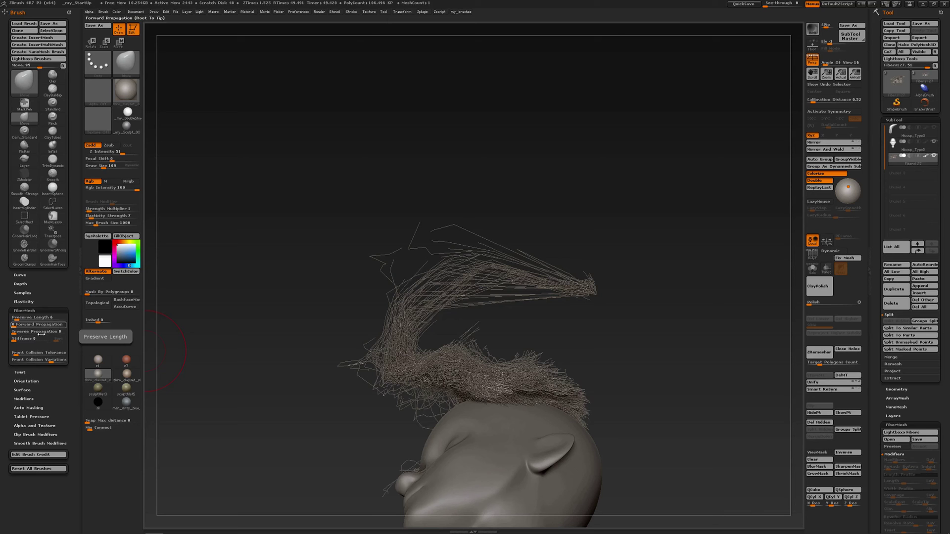
drag(396, 269, 532, 203)
mouse_move(555, 169)
shift+mouse_down()
mouse_move(482, 174)
mouse_move(566, 161)
shift+mouse_up()
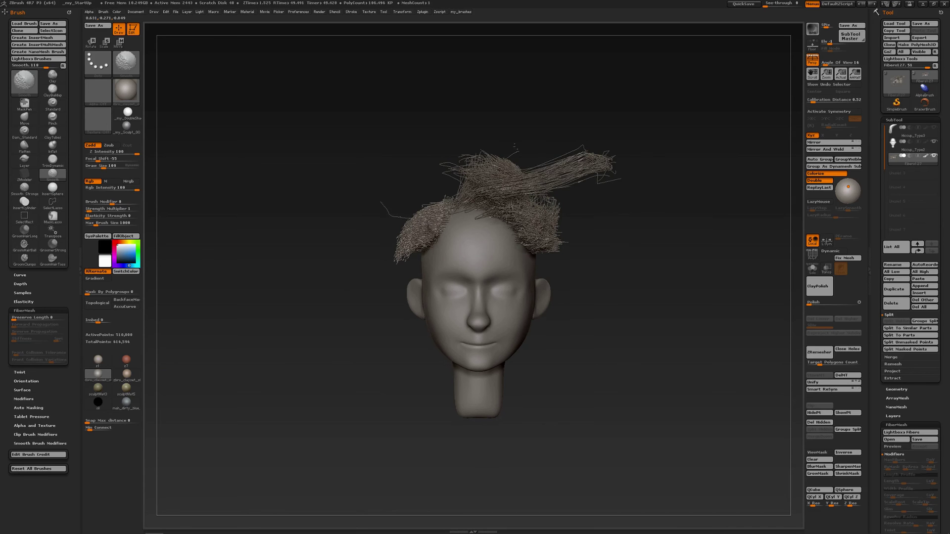
click(934, 129)
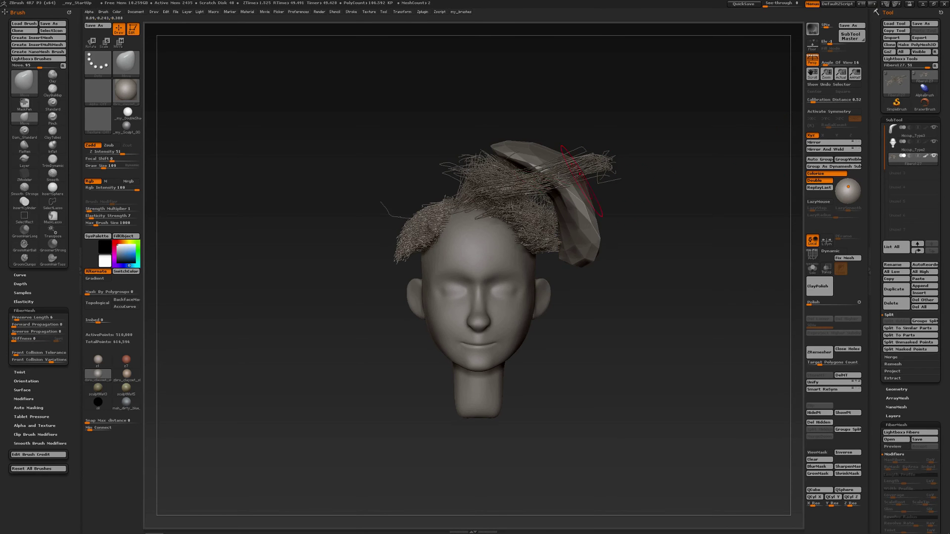
Raise the Front Collision Tolerance to about 170 and try it on the crown fibers from the side of the head.
right_drag(562, 182, 586, 201)
drag(586, 201, 624, 199)
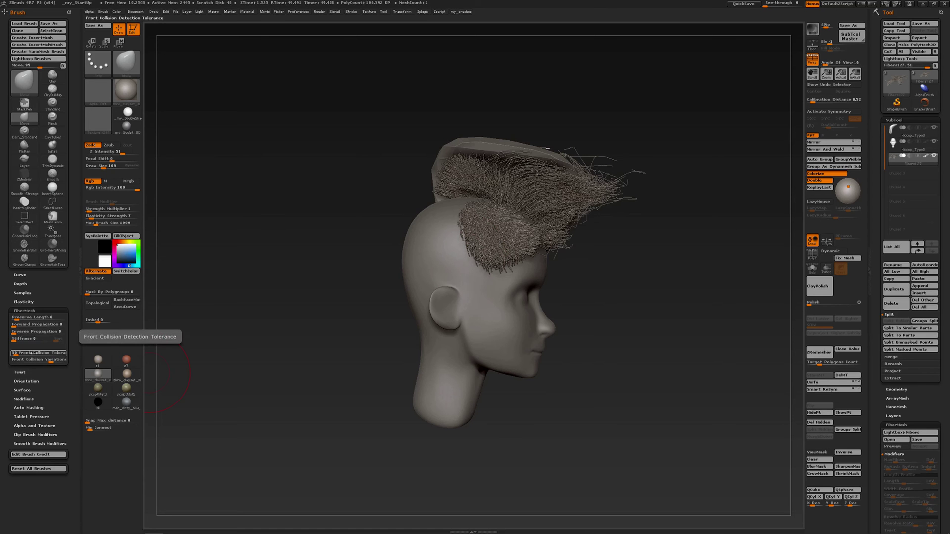
mouse_move(325, 243)
mouse_down()
mouse_move(332, 262)
mouse_move(347, 236)
mouse_move(350, 245)
mouse_up()
key(shift)
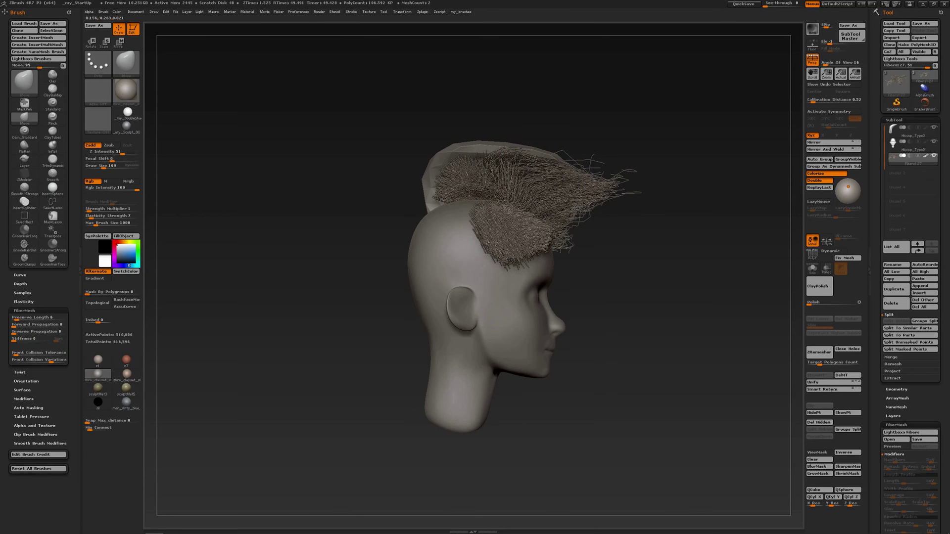
click(17, 353)
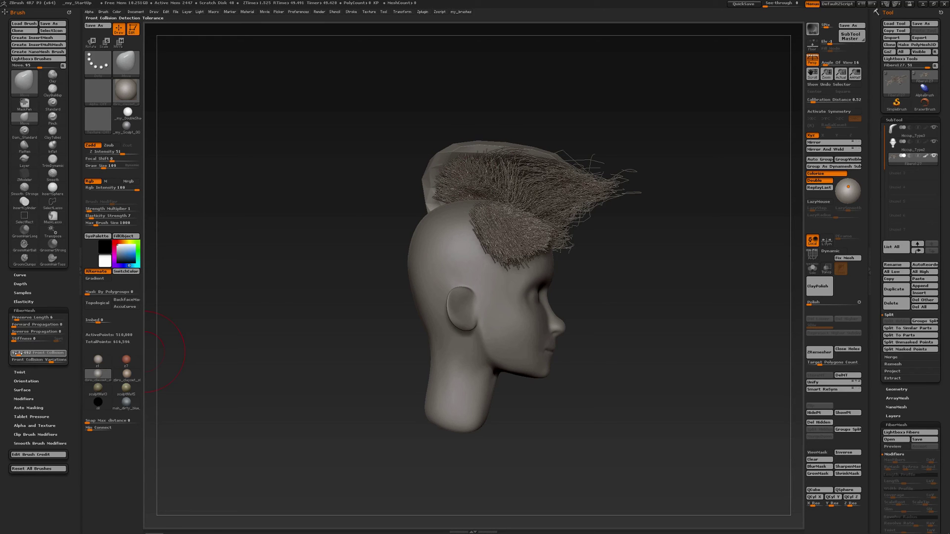
drag(23, 353, 22, 353)
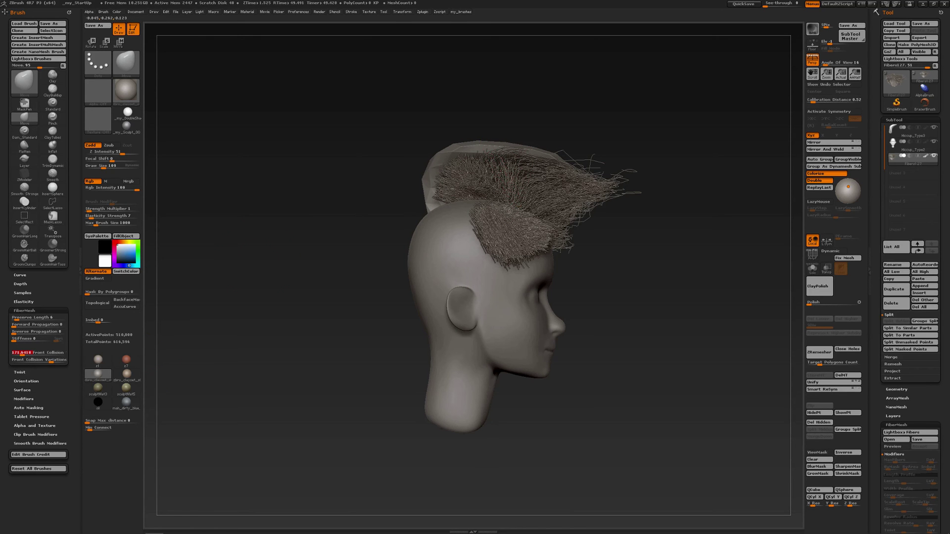
drag(508, 175, 517, 179)
key(Return)
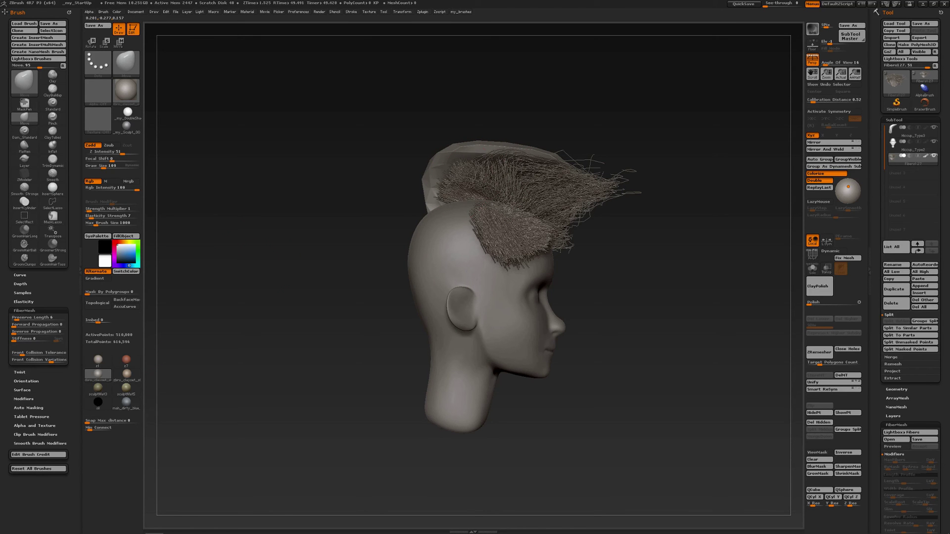
Comb the crown fibers along the hollow of the hair shape and lift the front ones toward its upper edge.
drag(453, 189, 443, 197)
mouse_move(512, 179)
mouse_down()
mouse_move(505, 168)
mouse_move(543, 173)
mouse_move(545, 187)
mouse_up()
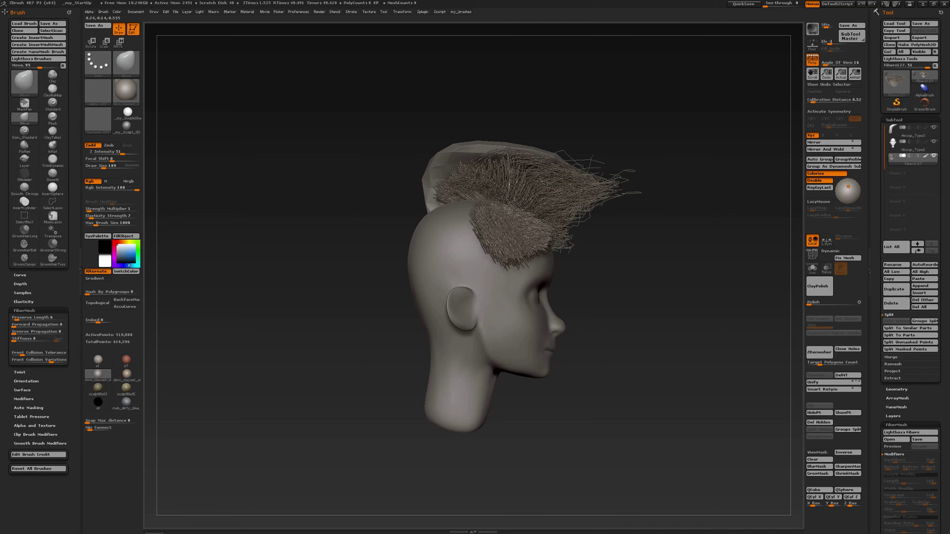
right_drag(564, 184, 492, 181)
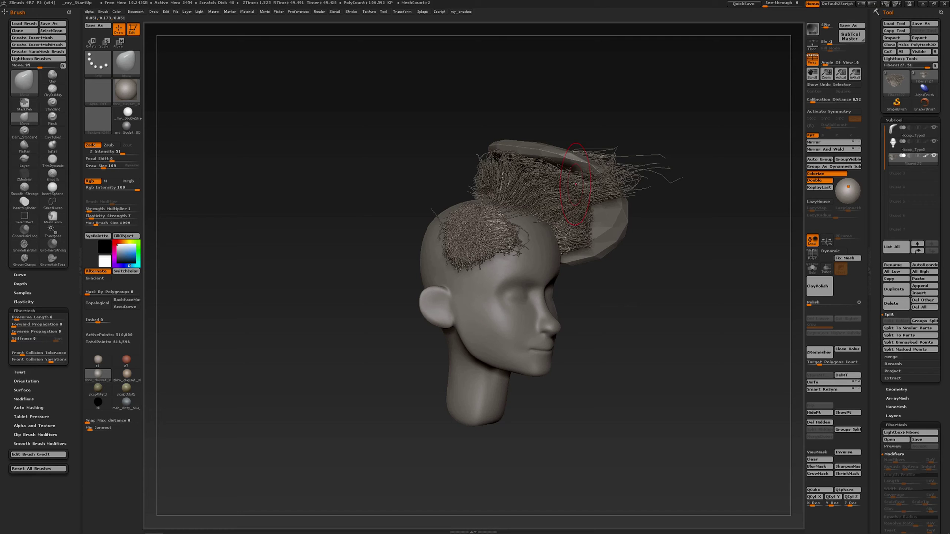
mouse_move(575, 184)
mouse_down()
mouse_move(591, 192)
mouse_move(578, 168)
mouse_up()
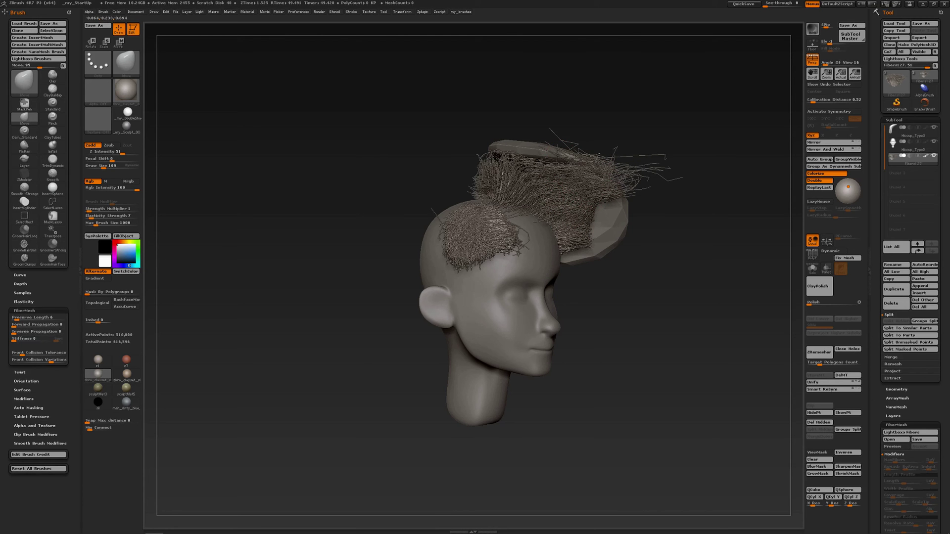
Sweep the front fibers down and back along the hair shape, working around the front to the opposite side.
right_drag(595, 181, 536, 182)
mouse_move(604, 174)
mouse_down()
mouse_move(642, 177)
mouse_move(616, 202)
mouse_move(622, 213)
mouse_up()
right_drag(625, 213, 553, 223)
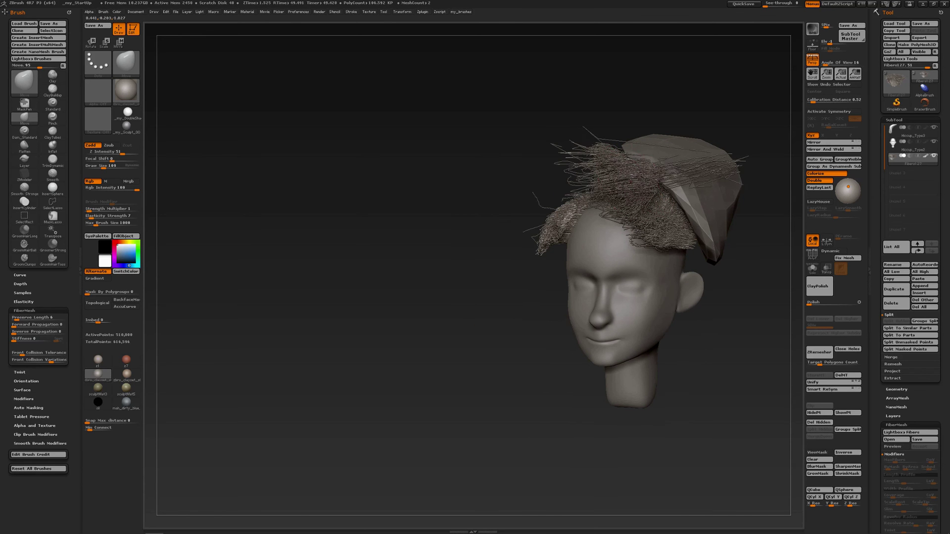
right_drag(662, 174, 611, 175)
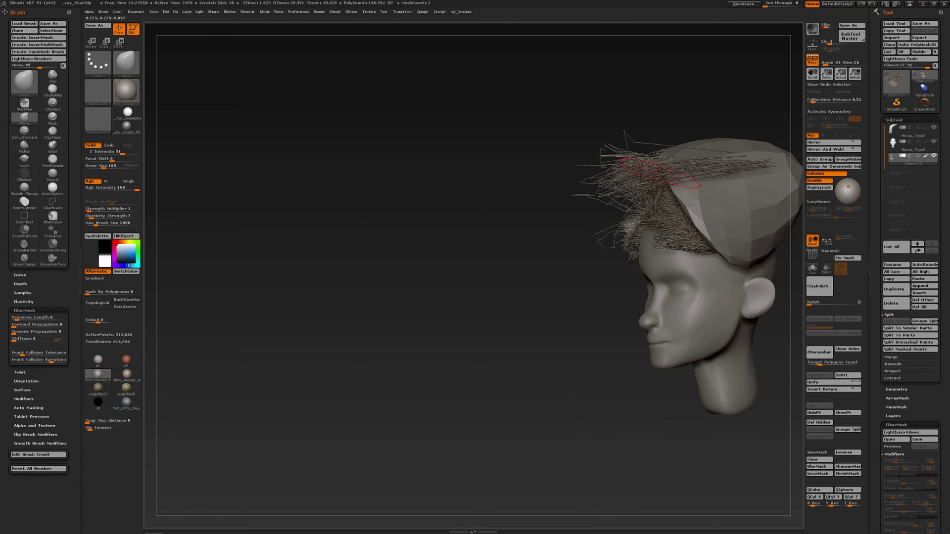
drag(657, 166, 687, 161)
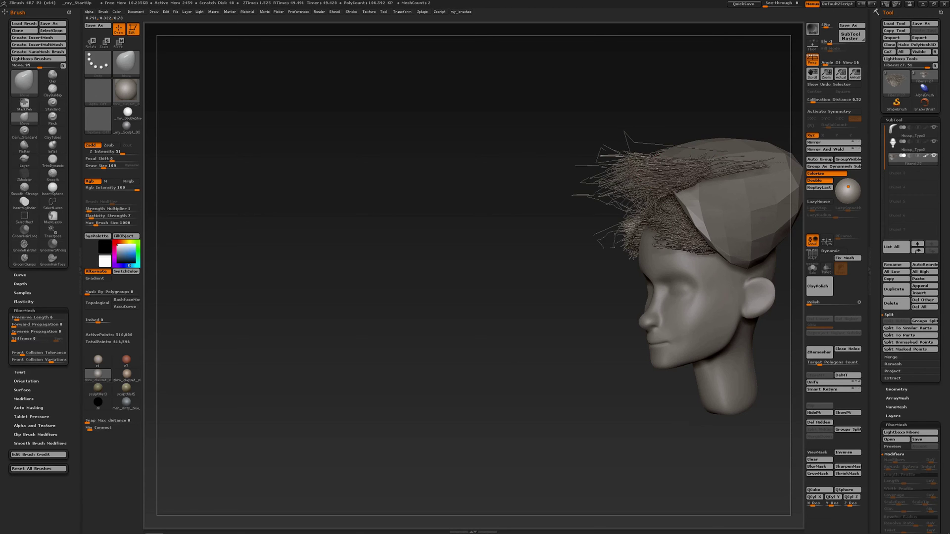
Sweep the front and upper side fibers back along the surface of the hair shape with the Move brush.
mouse_move(687, 155)
right_down()
mouse_move(693, 172)
mouse_move(727, 171)
right_up()
drag(716, 172, 741, 167)
alt+right_drag(617, 233, 411, 226)
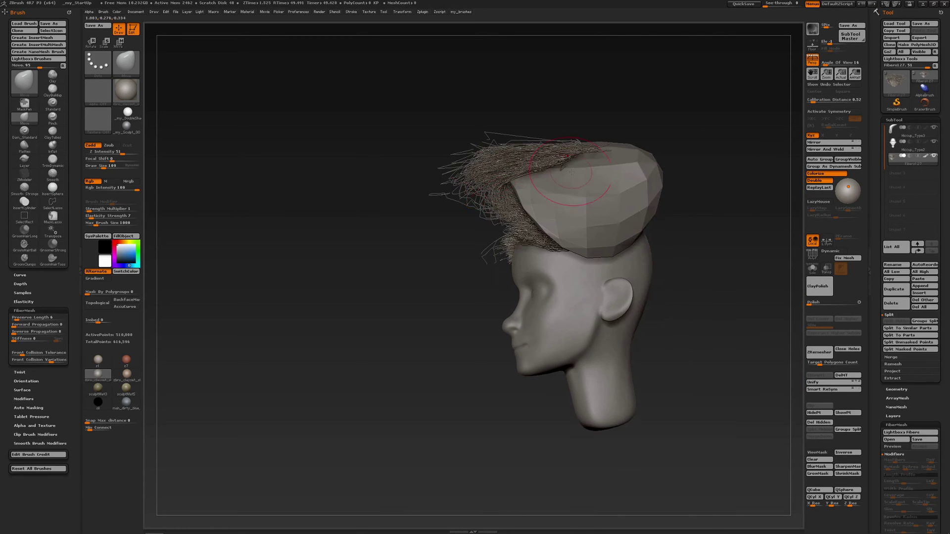
right_drag(581, 171, 563, 173)
drag(553, 166, 576, 162)
right_drag(576, 163, 578, 187)
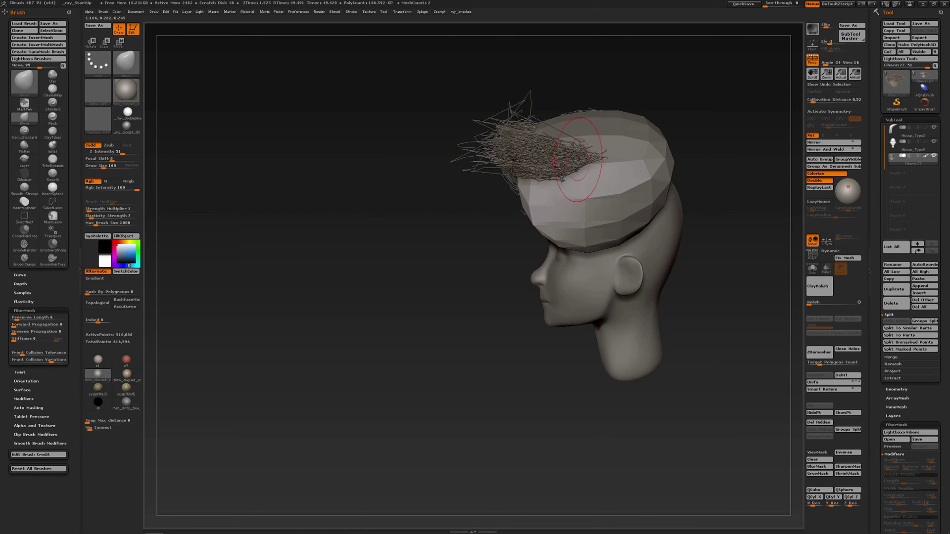
drag(566, 171, 592, 168)
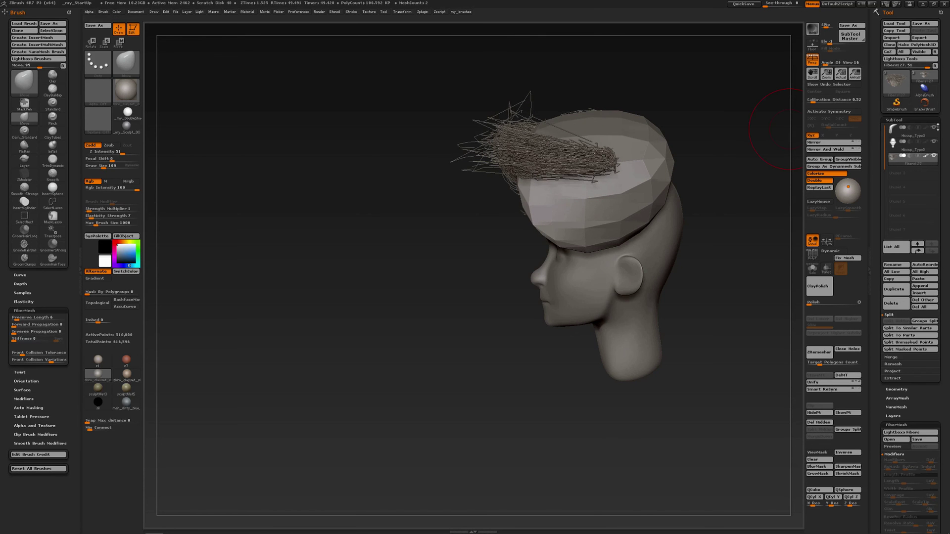
Hide the hair shape and pull the overextended fiber tips inward on the exposed hair.
click(903, 128)
right_drag(612, 191, 629, 155)
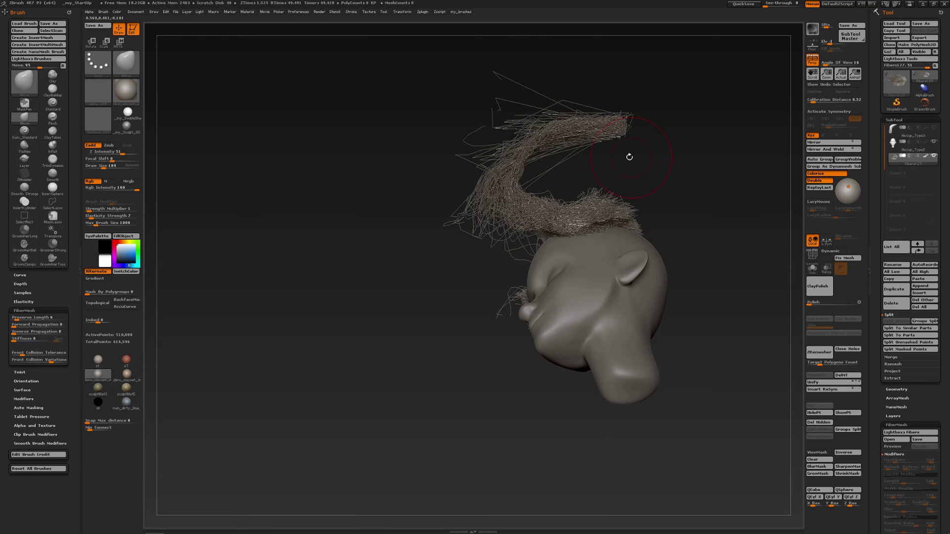
drag(603, 183, 563, 229)
drag(624, 159, 595, 162)
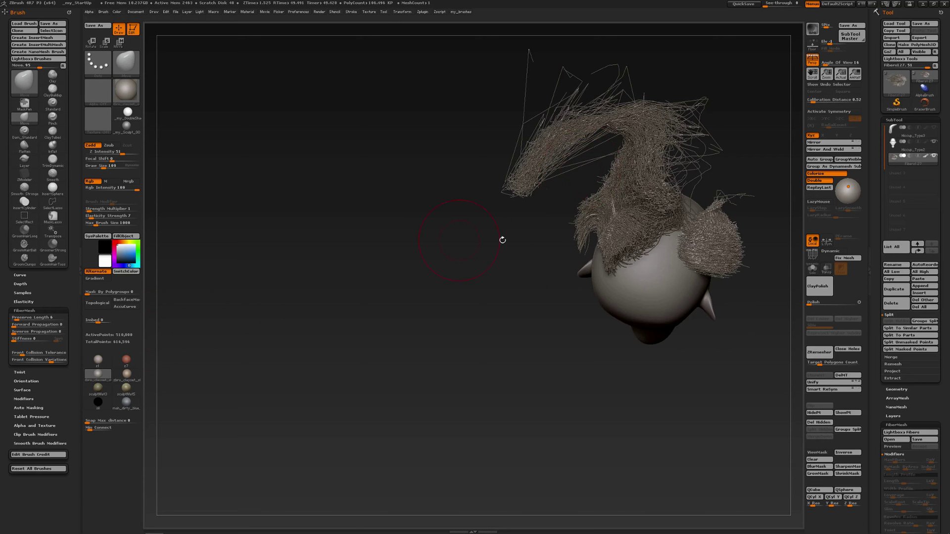
Reduce the Move brush's Draw Size to about 40 and lower the FiberMesh preview visibility to only a few fibers.
key(s)
drag(491, 281, 485, 281)
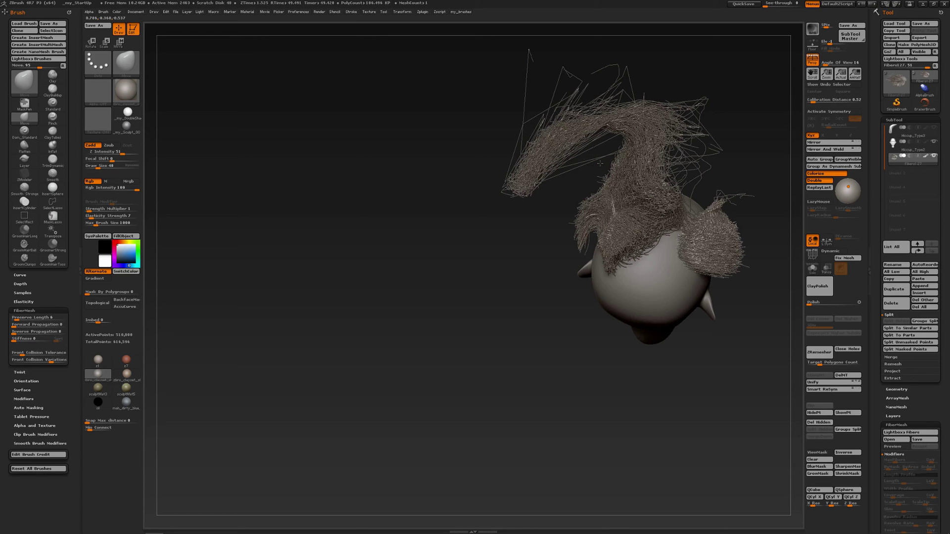
scroll(884, 348, down, 10)
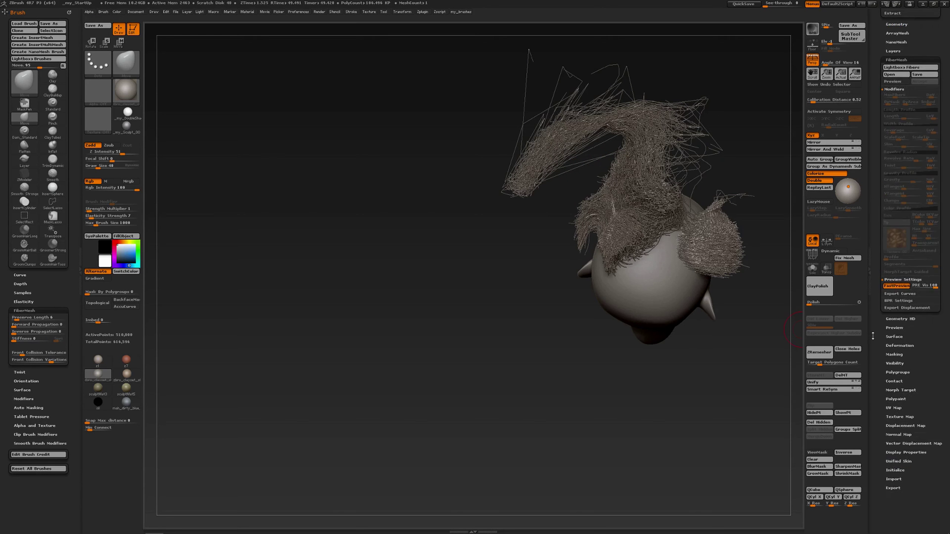
drag(935, 342, 915, 342)
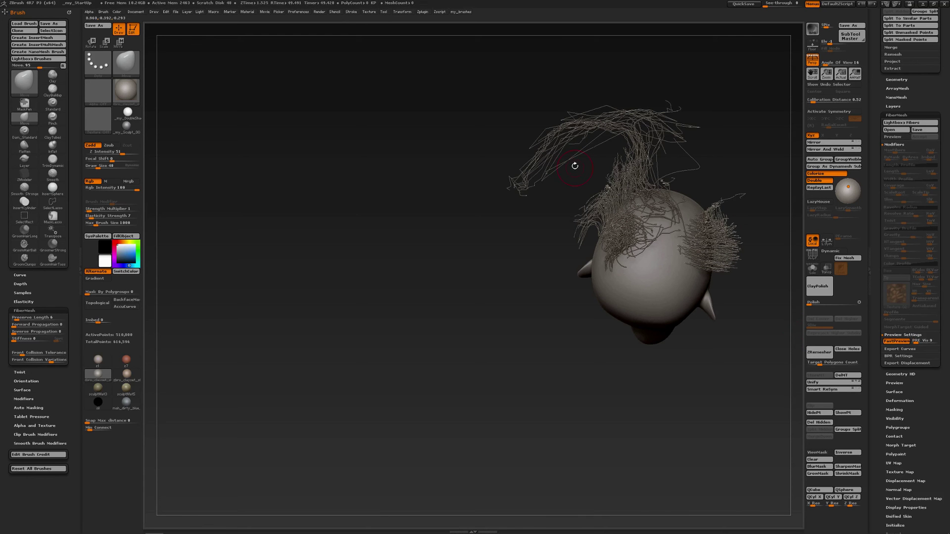
Enlarge the Move brush to about 90 and pull the straggling tips of the sparse fibers inward from behind the head.
key(s)
drag(571, 166, 574, 166)
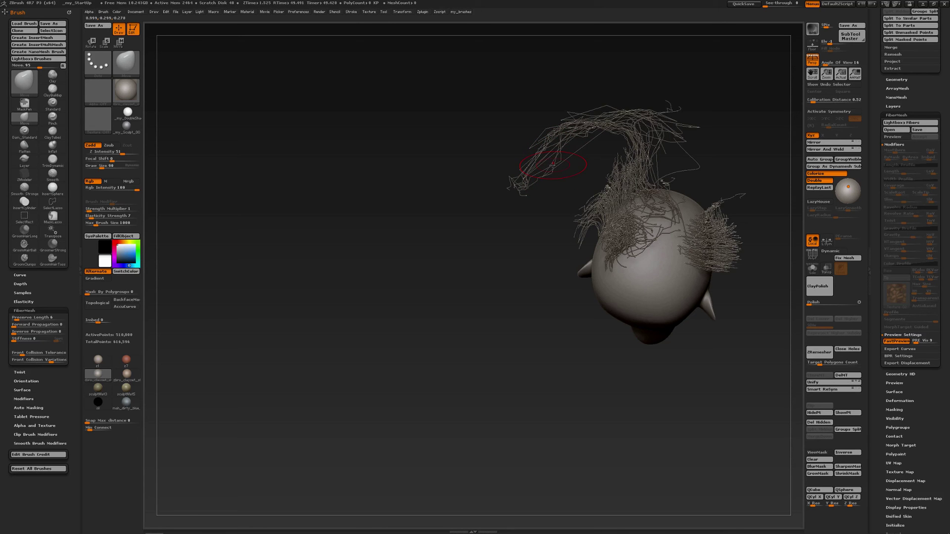
right_drag(555, 166, 545, 171)
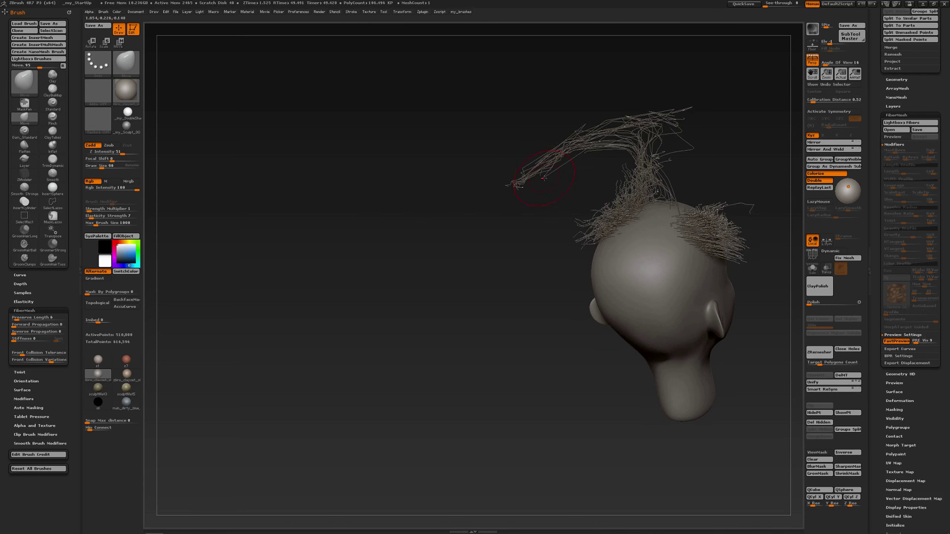
mouse_move(564, 155)
mouse_down()
mouse_move(574, 160)
mouse_move(544, 163)
mouse_up()
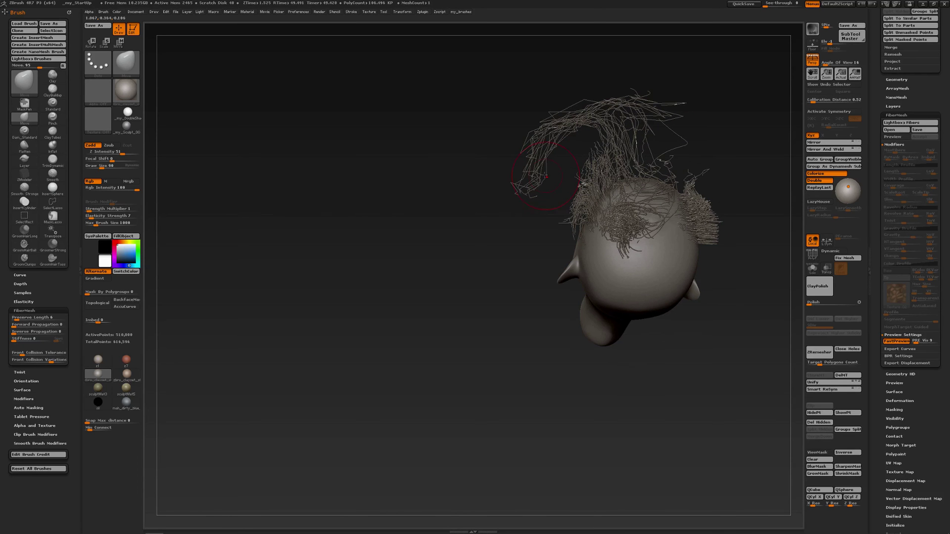
drag(574, 130, 579, 125)
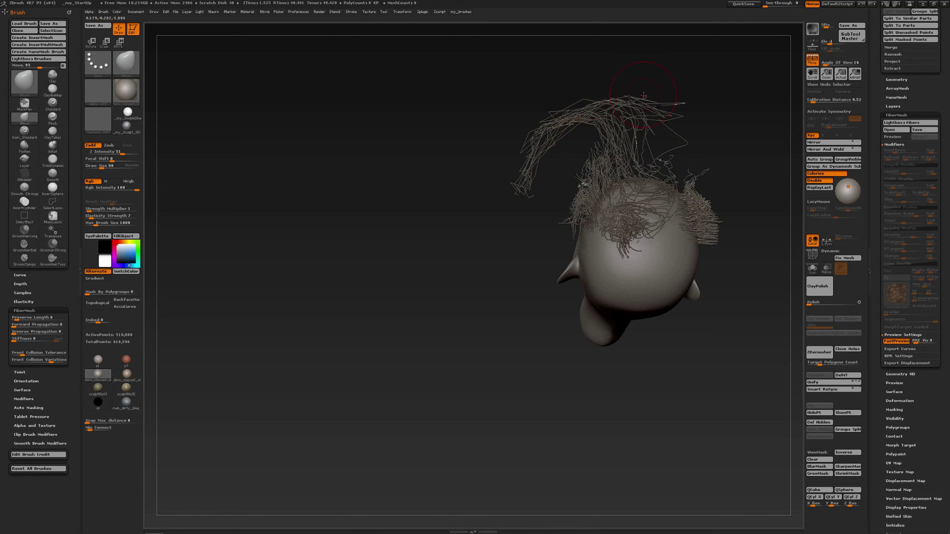
mouse_move(682, 103)
mouse_down()
mouse_move(656, 109)
mouse_move(647, 169)
mouse_up()
drag(663, 109, 638, 92)
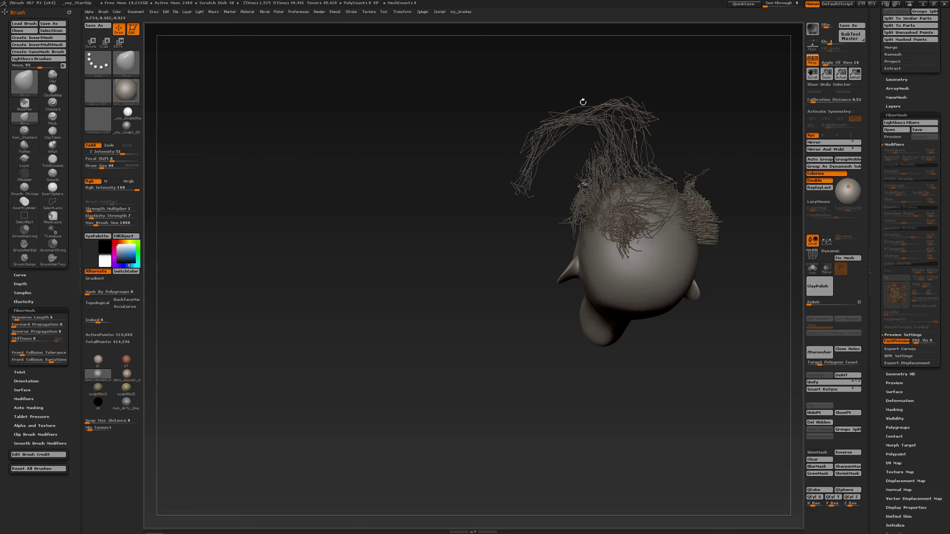
Shape the long lock's sparse fibers from several angles and tuck the stray strands above the crown inward.
mouse_move(550, 115)
mouse_down()
mouse_move(556, 122)
mouse_move(541, 140)
mouse_up()
mouse_move(475, 149)
mouse_down()
mouse_move(581, 145)
mouse_move(542, 94)
mouse_up()
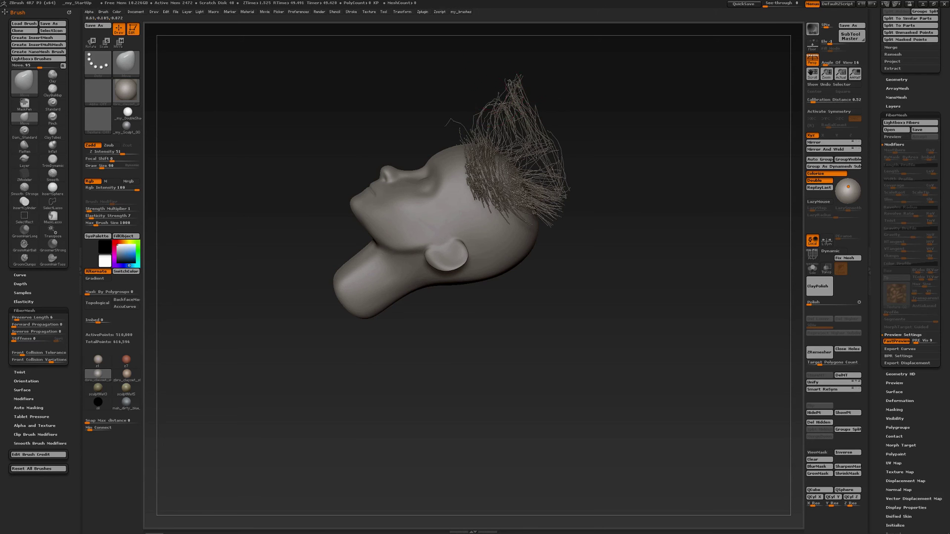
right_drag(502, 104, 537, 128)
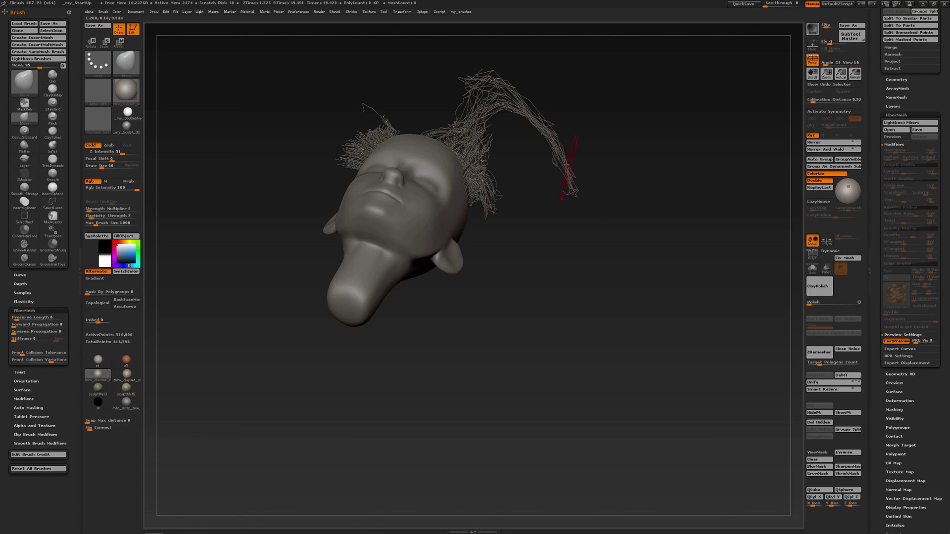
drag(553, 161, 479, 60)
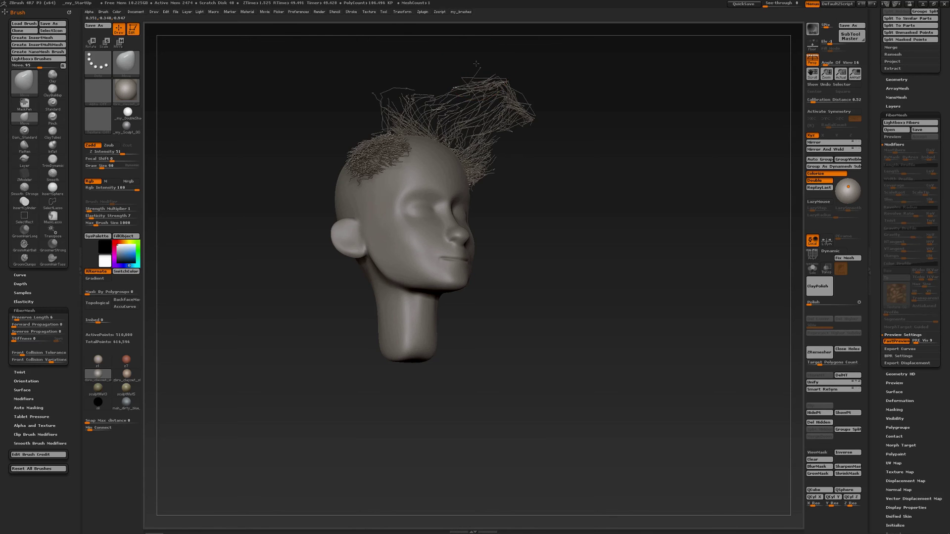
drag(481, 66, 549, 155)
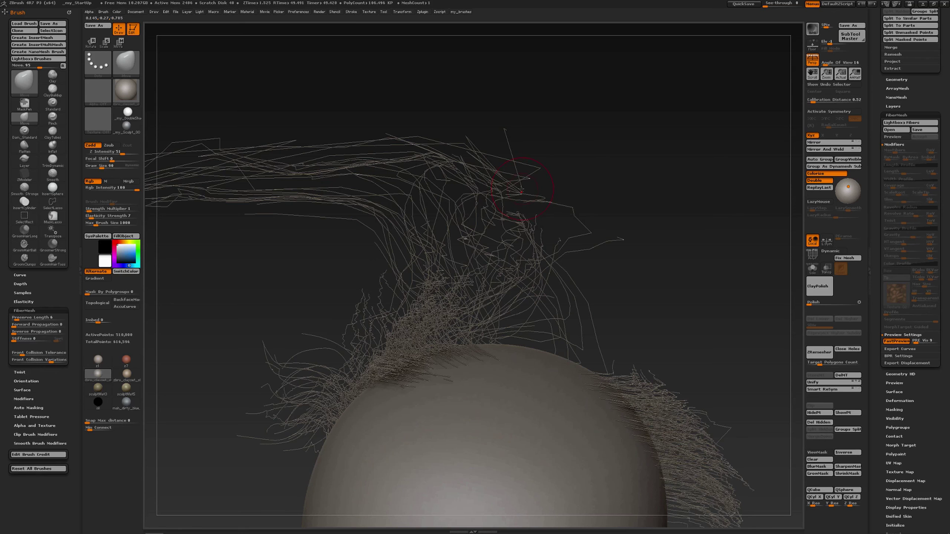
drag(520, 190, 490, 171)
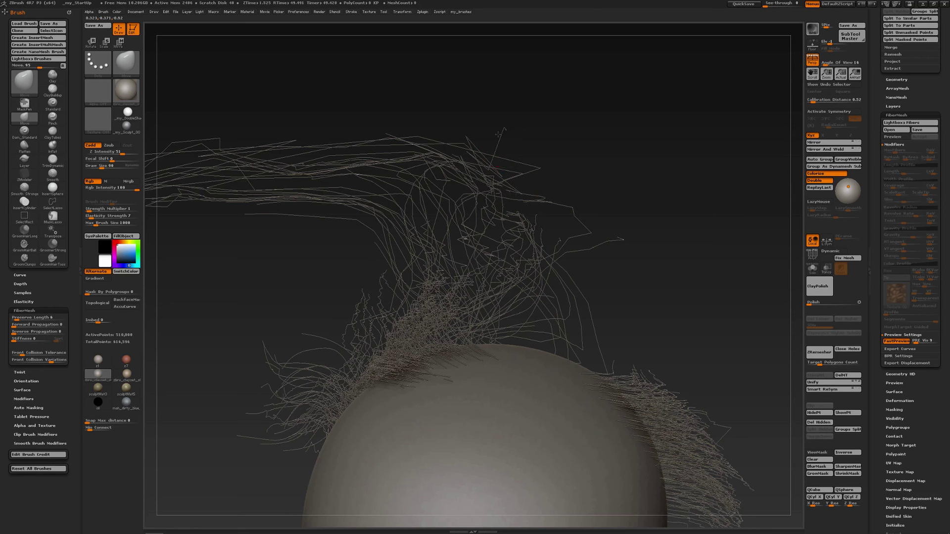
drag(529, 127, 507, 188)
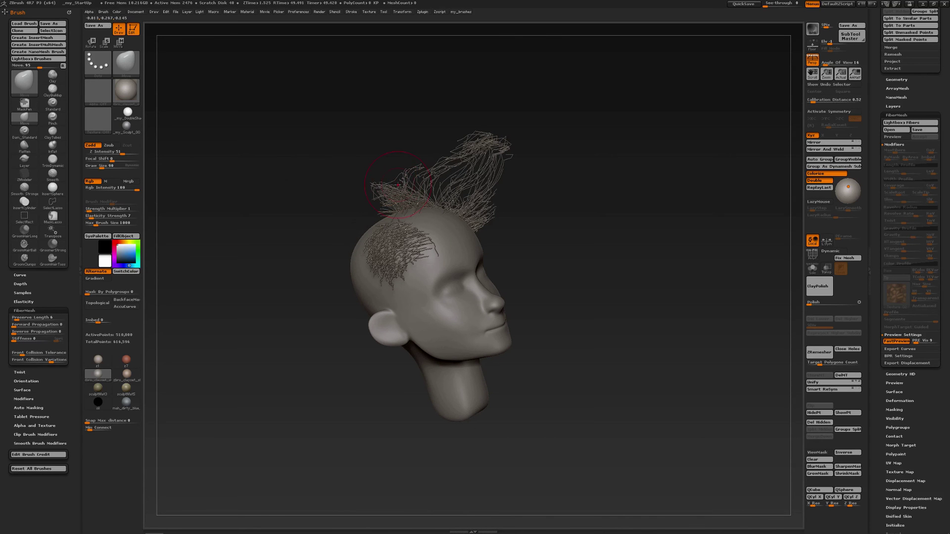
Raise the FiberMesh preview visibility to 40 and pull the newly shown stray strands into the top of the hair.
click(924, 342)
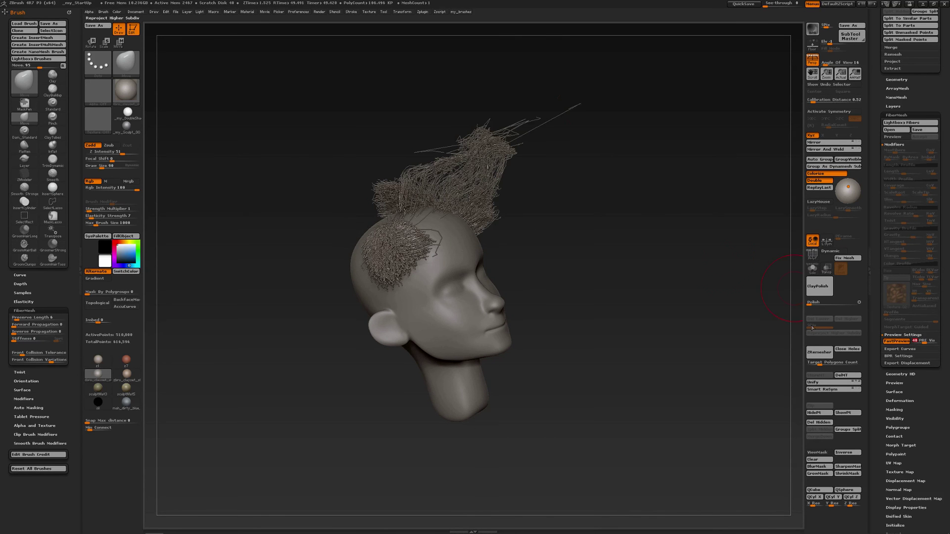
mouse_move(572, 102)
mouse_down()
mouse_move(591, 107)
mouse_move(494, 123)
mouse_up()
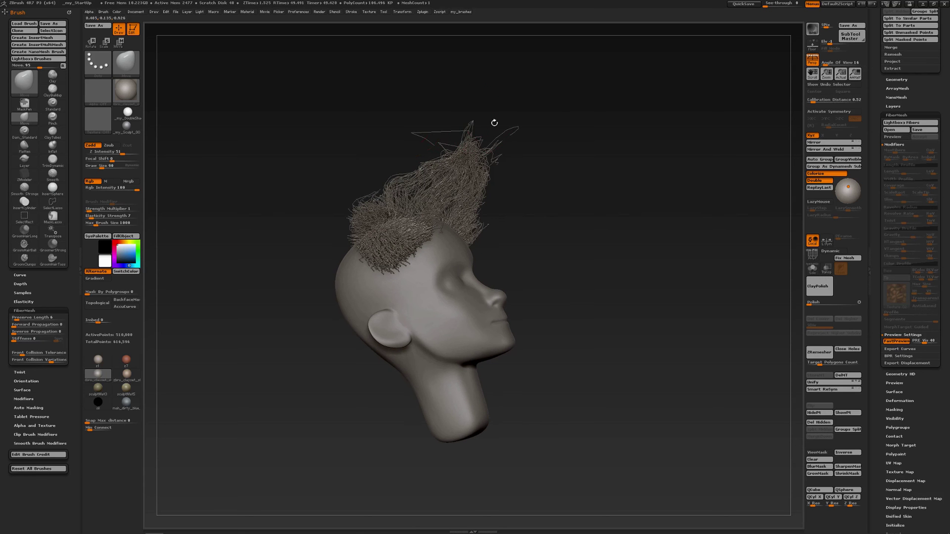
drag(414, 130, 433, 136)
mouse_move(510, 119)
mouse_down()
mouse_move(498, 133)
mouse_move(473, 130)
mouse_move(475, 257)
mouse_move(539, 396)
mouse_up()
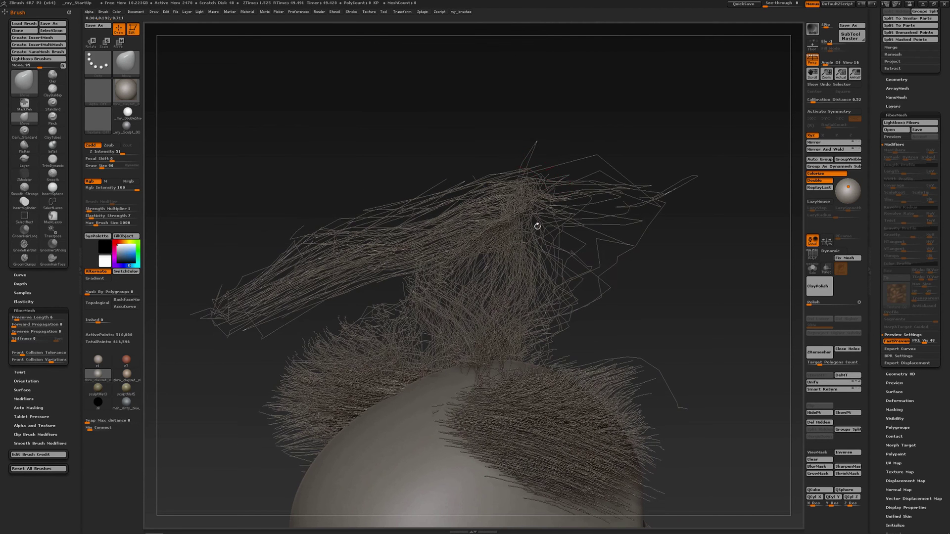
drag(536, 140, 528, 155)
drag(700, 174, 667, 189)
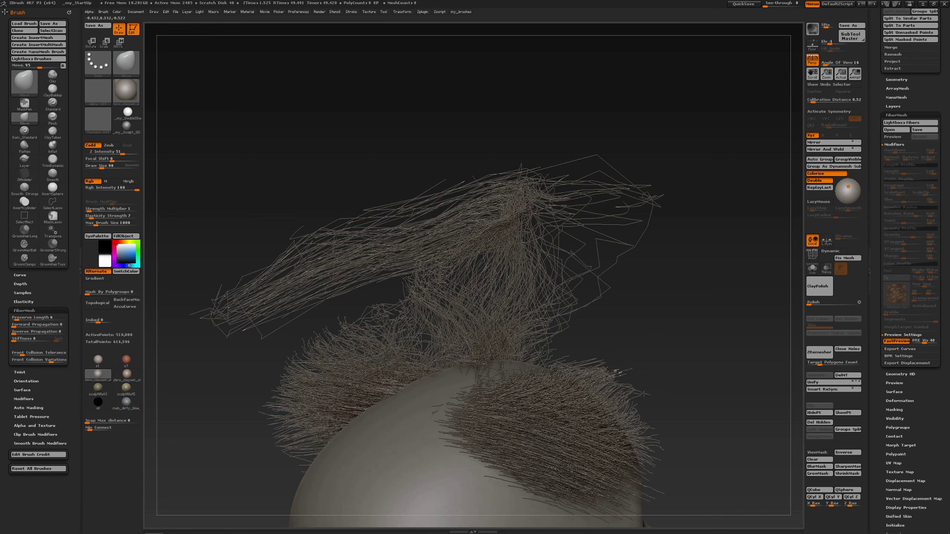
Set the Move brush's Draw Size to 100 and push in the loose strands jutting out ahead of the raised lock.
alt+drag(644, 394, 653, 322)
mouse_move(653, 321)
mouse_down()
mouse_move(561, 293)
mouse_move(555, 206)
mouse_move(528, 186)
mouse_move(536, 241)
mouse_move(543, 257)
mouse_move(552, 247)
mouse_up()
key(s)
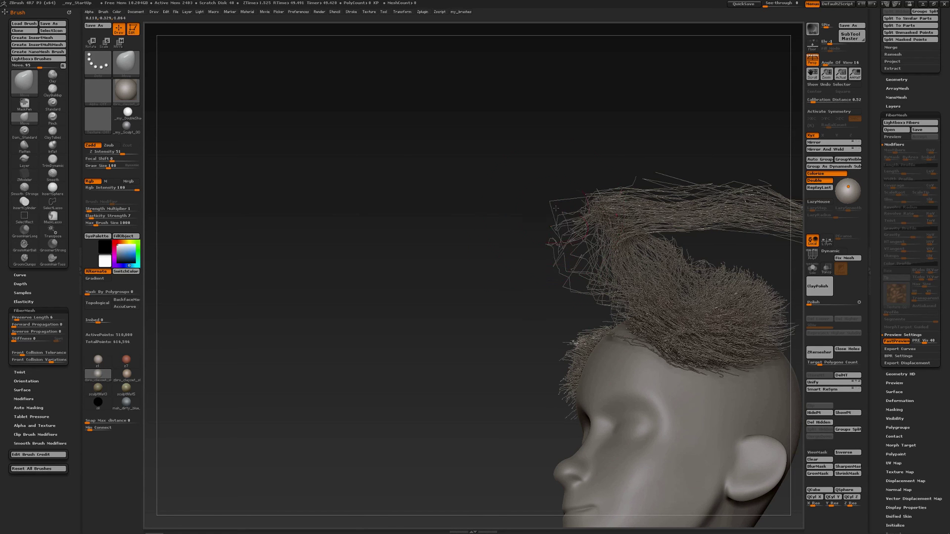
mouse_move(555, 208)
mouse_down()
mouse_move(580, 209)
mouse_move(587, 224)
mouse_move(566, 220)
mouse_move(616, 231)
mouse_move(606, 200)
mouse_move(625, 206)
mouse_move(560, 186)
mouse_up()
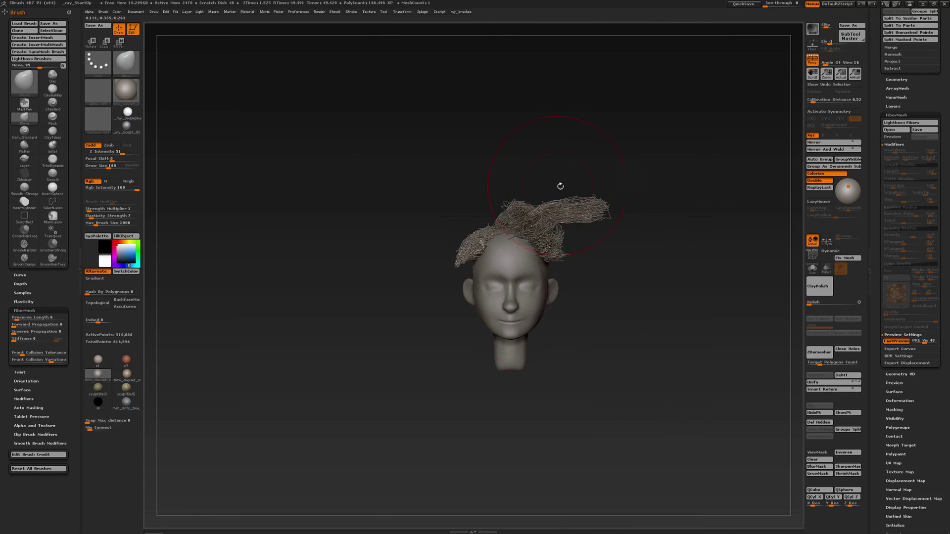
Restore the FiberMesh preview visibility to 100 and nudge the end of the long lock inward.
drag(925, 341, 935, 341)
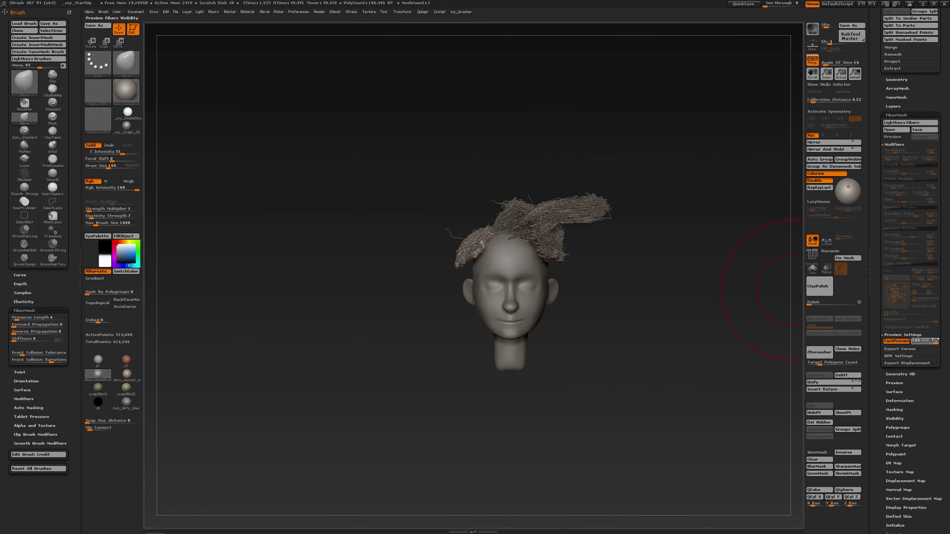
mouse_move(573, 149)
mouse_down()
mouse_move(617, 186)
mouse_move(633, 188)
mouse_move(614, 188)
mouse_up()
drag(617, 221, 592, 220)
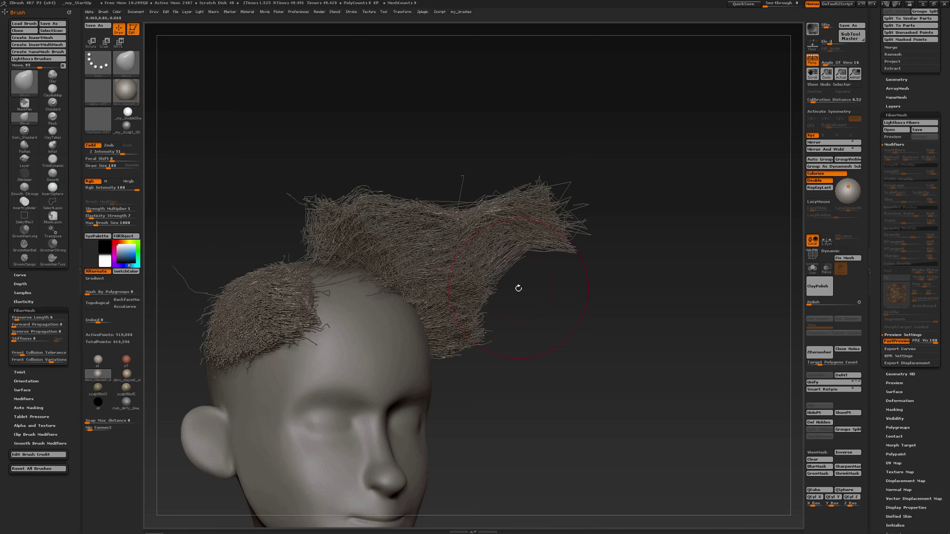
key(b)
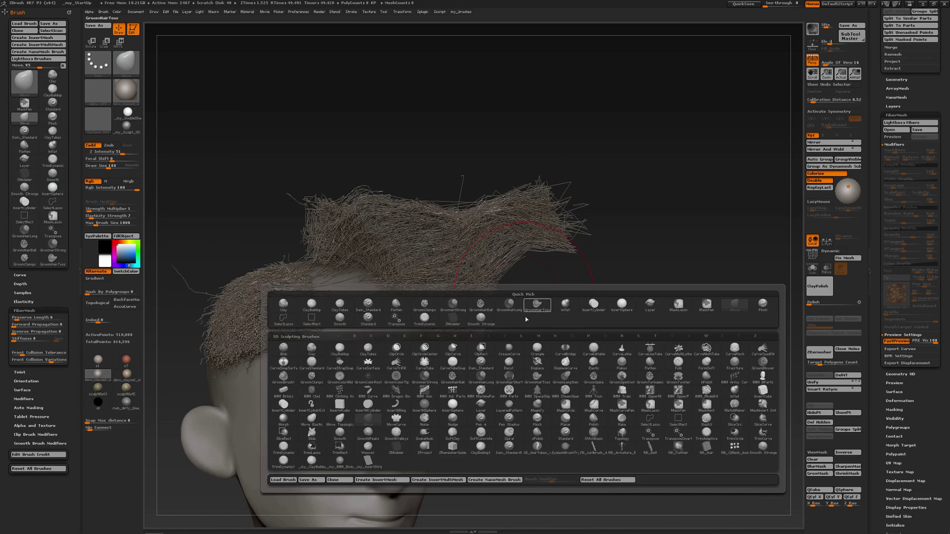
key(g)
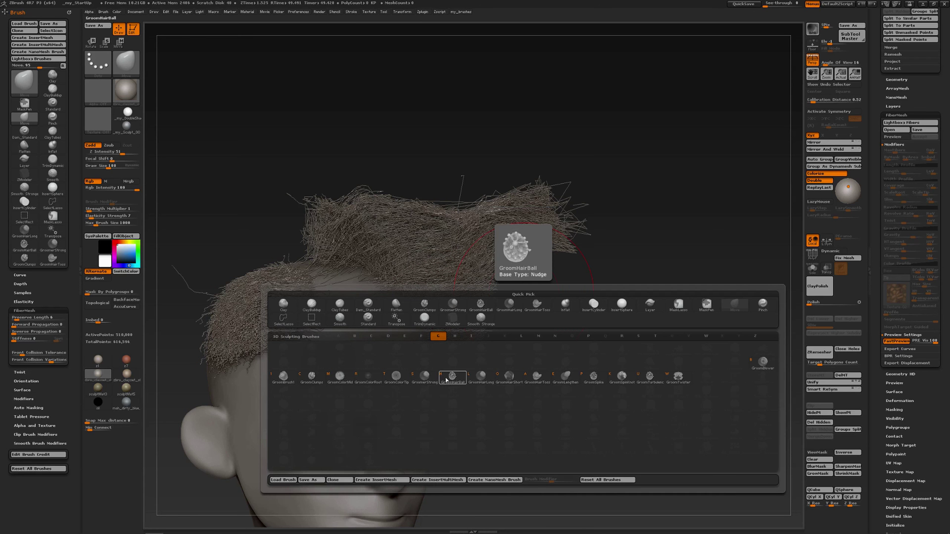
click(481, 376)
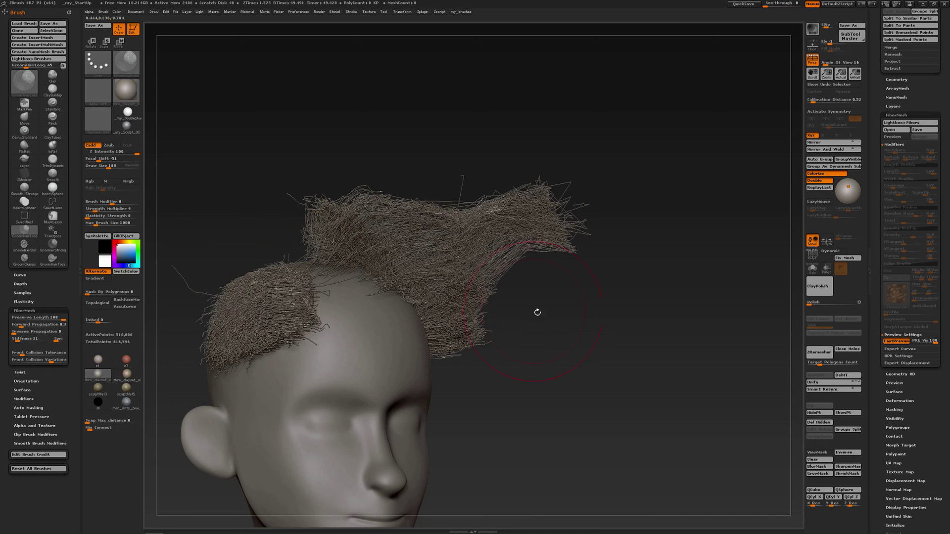
key(b)
click(539, 334)
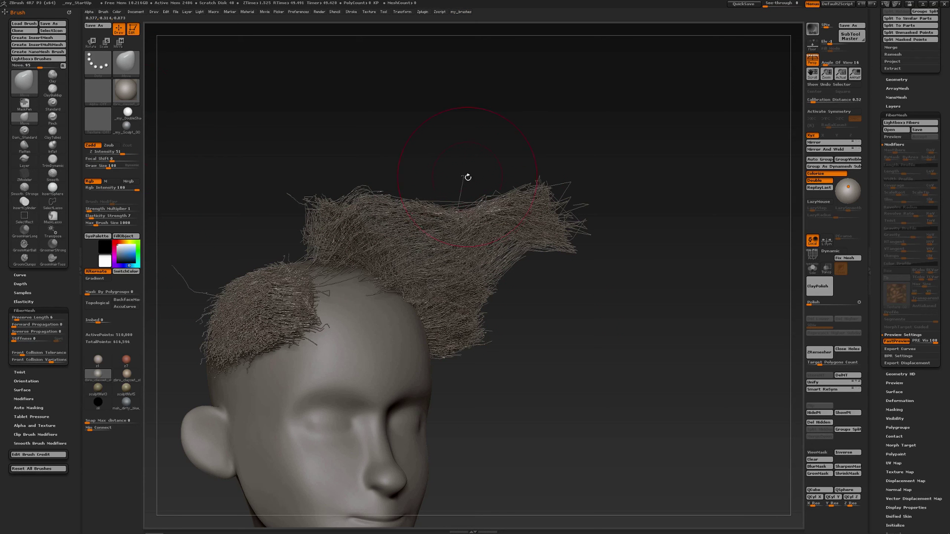
Set the Move brush's Draw Size to about 71 and tuck in the stray fibers along the front and top of the hair.
key(s)
mouse_move(468, 180)
mouse_down()
mouse_move(474, 170)
mouse_move(501, 173)
mouse_up()
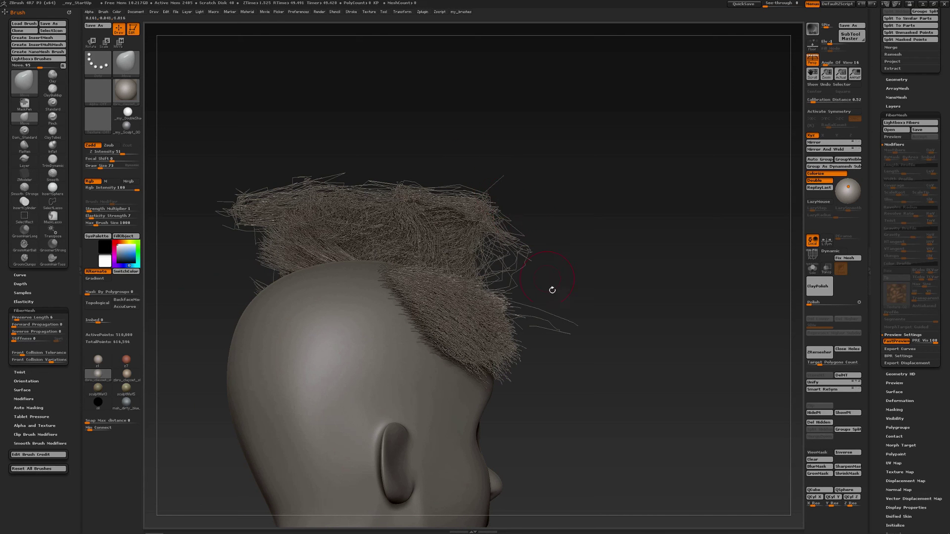
mouse_move(567, 320)
mouse_down()
mouse_move(535, 312)
mouse_move(523, 322)
mouse_move(513, 310)
mouse_up()
drag(525, 248, 516, 251)
drag(495, 182, 523, 208)
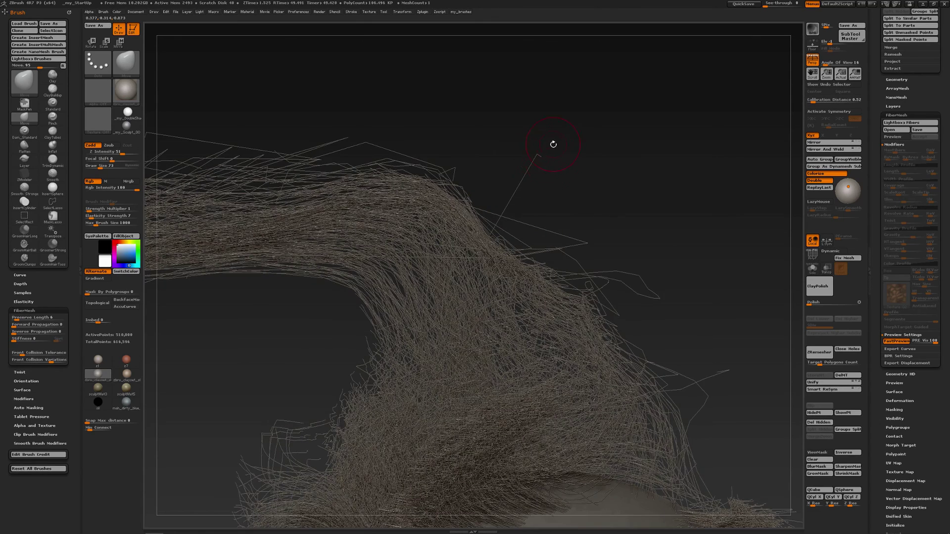
mouse_move(554, 144)
mouse_down()
mouse_move(528, 168)
mouse_move(553, 181)
mouse_move(509, 155)
mouse_move(493, 207)
mouse_up()
Mask all the fibers, set the Move brush's Draw Size to 182, and clear the mask.
ctrl+click(576, 178)
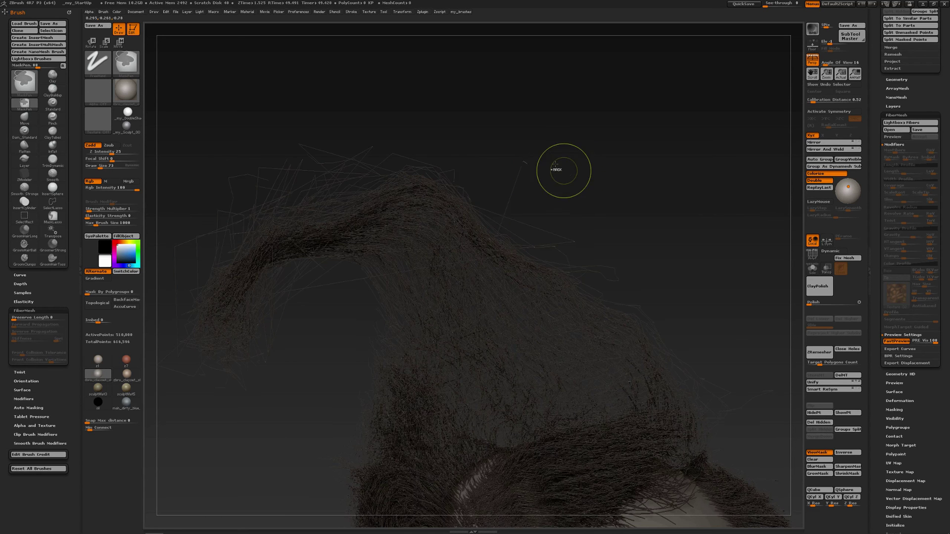
key(s)
drag(528, 164, 539, 166)
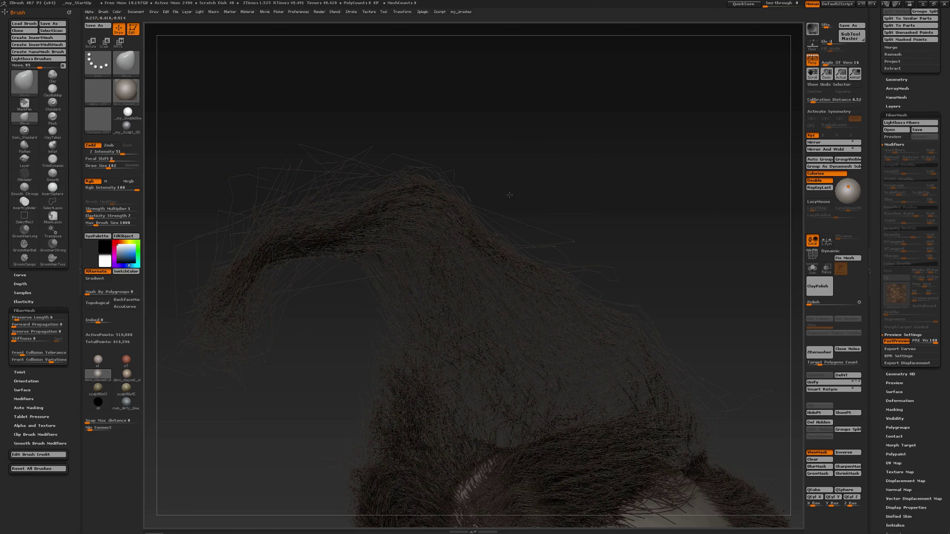
ctrl+drag(562, 166, 587, 205)
alt+drag(643, 246, 660, 267)
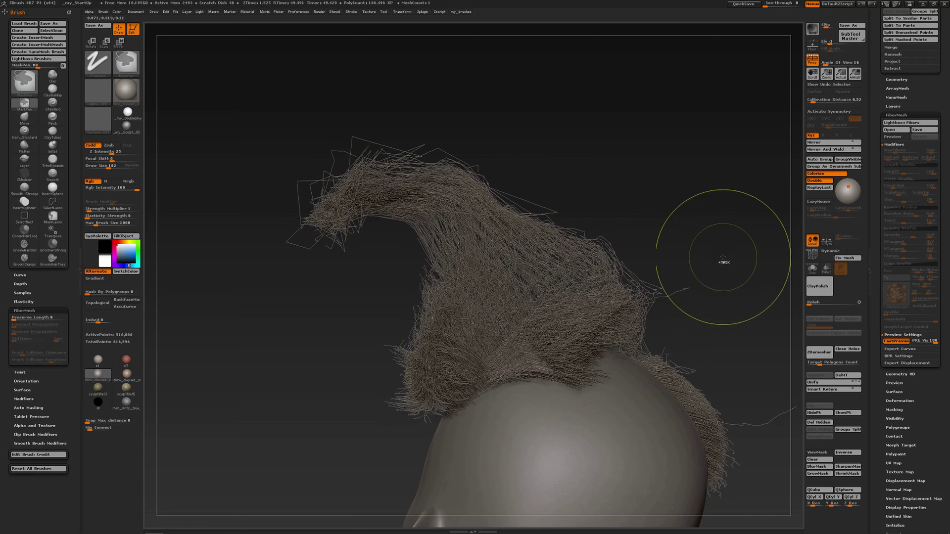
Toggle a full mask on and off over the fibers to compare their masked and unmasked look around the head.
ctrl+drag(723, 260, 669, 312)
ctrl+click(710, 271)
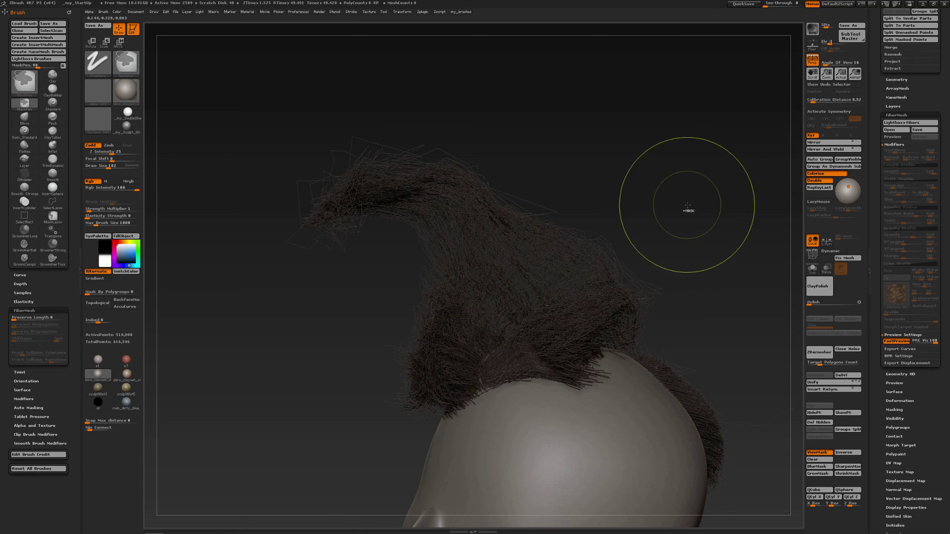
ctrl+drag(687, 205, 714, 245)
alt+drag(643, 248, 522, 156)
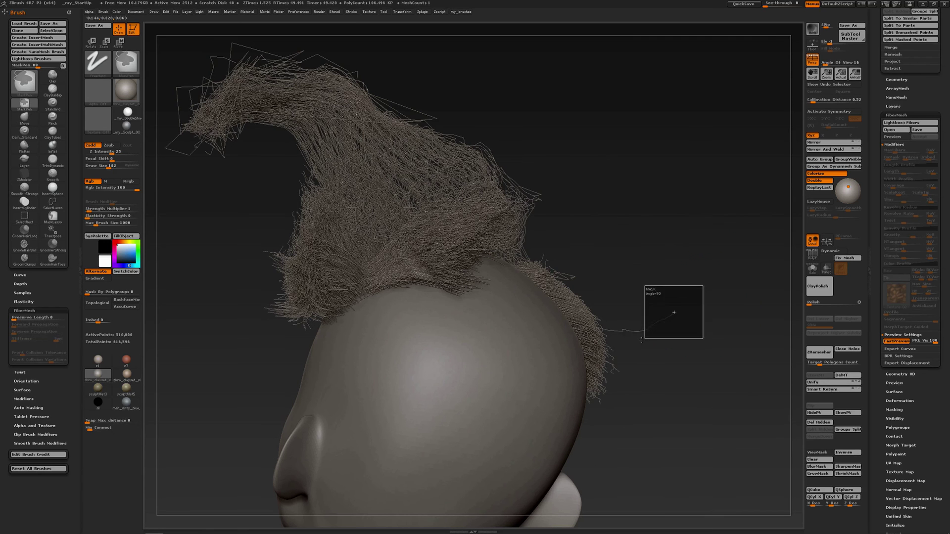
ctrl+click(668, 315)
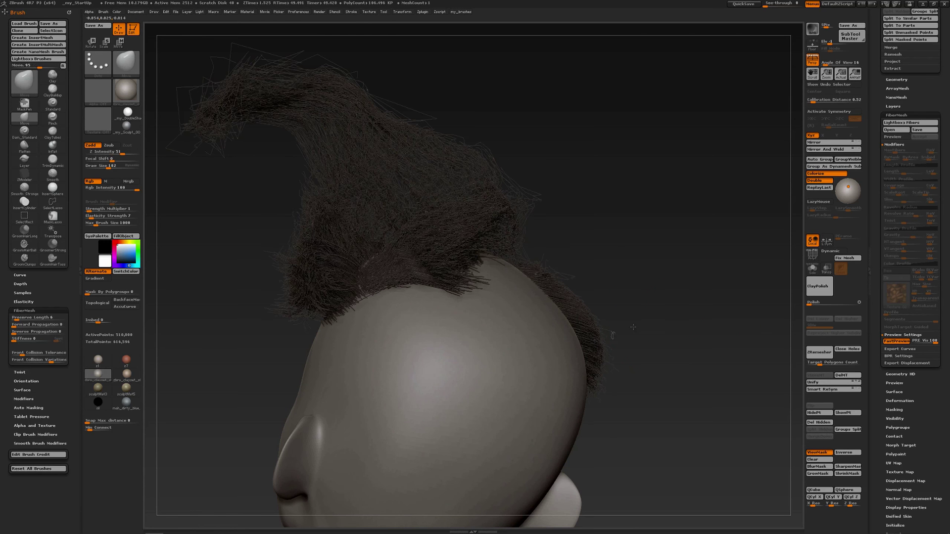
drag(626, 281, 592, 267)
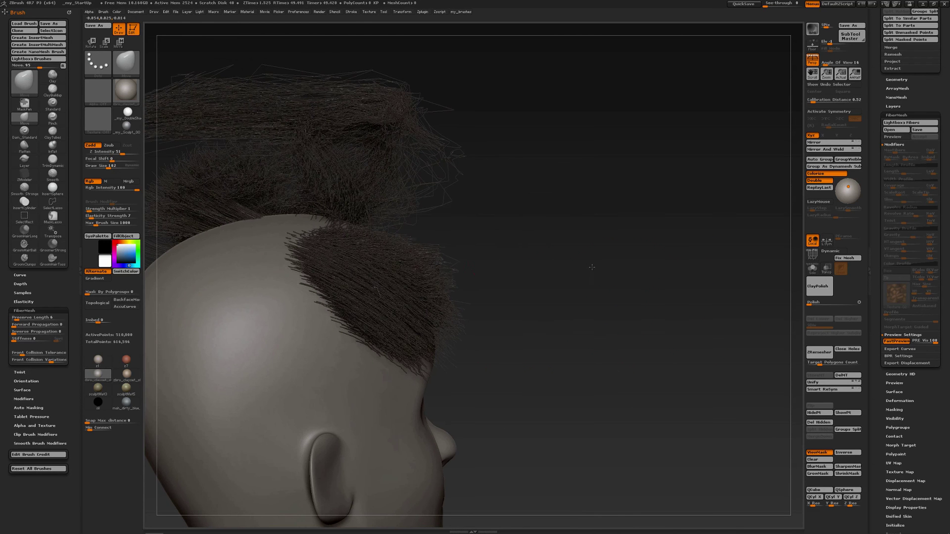
ctrl+click(515, 269)
Push in the stray fibers along the outer edges of the back and side hair with the Move brush.
drag(515, 271, 563, 194)
mouse_move(563, 162)
mouse_down()
mouse_move(513, 157)
mouse_move(475, 190)
mouse_move(435, 271)
mouse_move(422, 277)
mouse_move(406, 262)
mouse_move(425, 240)
mouse_up()
drag(495, 235, 446, 226)
drag(549, 194, 490, 169)
drag(588, 85, 591, 91)
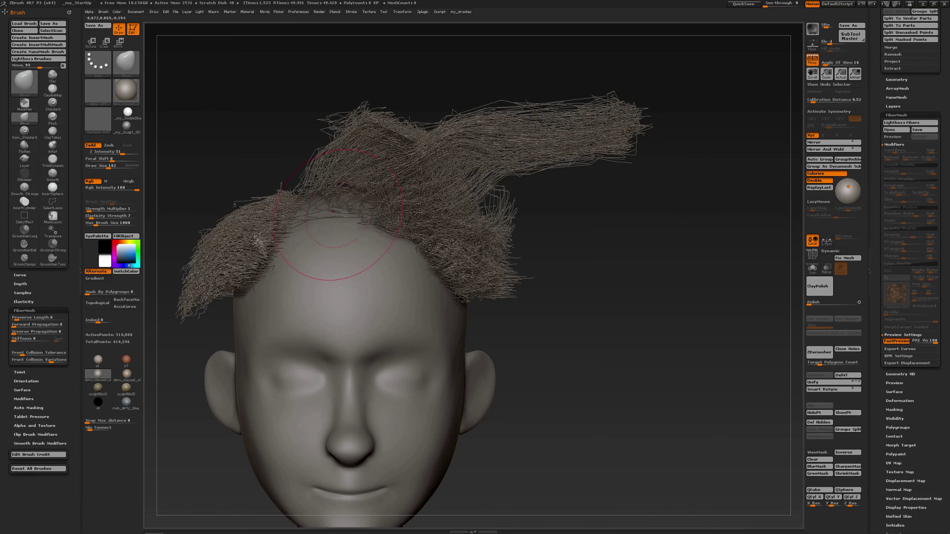
Show the low-poly Hiccup_Type3 subtool to compare it with the fibers, hide it again, and inspect the hair from several sides.
alt+drag(532, 195, 603, 187)
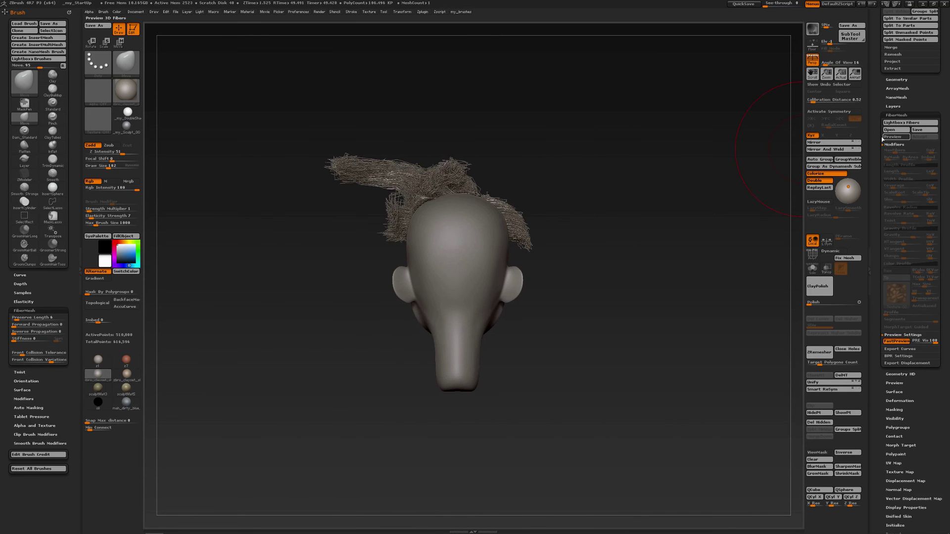
drag(883, 138, 883, 236)
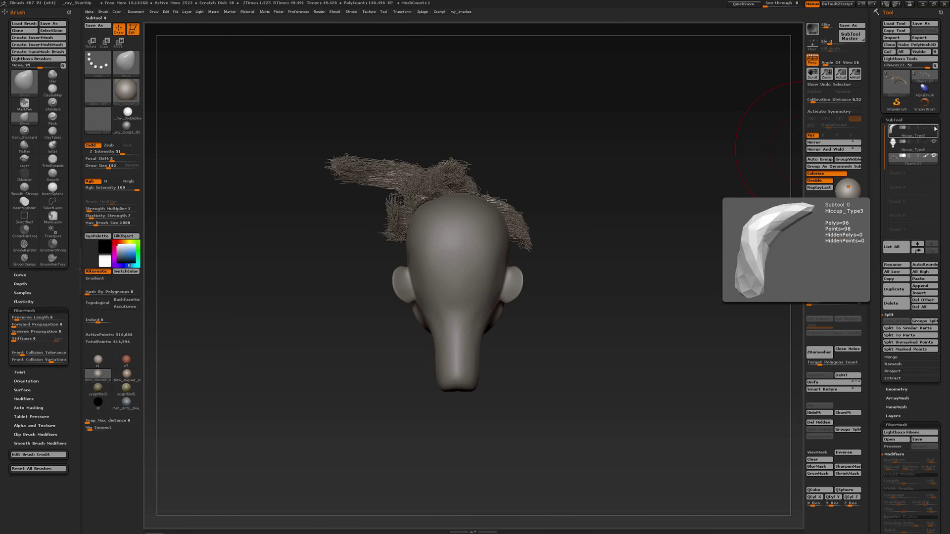
mouse_move(535, 201)
mouse_down()
mouse_move(546, 280)
mouse_move(515, 279)
mouse_move(526, 247)
mouse_move(582, 236)
mouse_move(615, 170)
mouse_move(701, 182)
mouse_up()
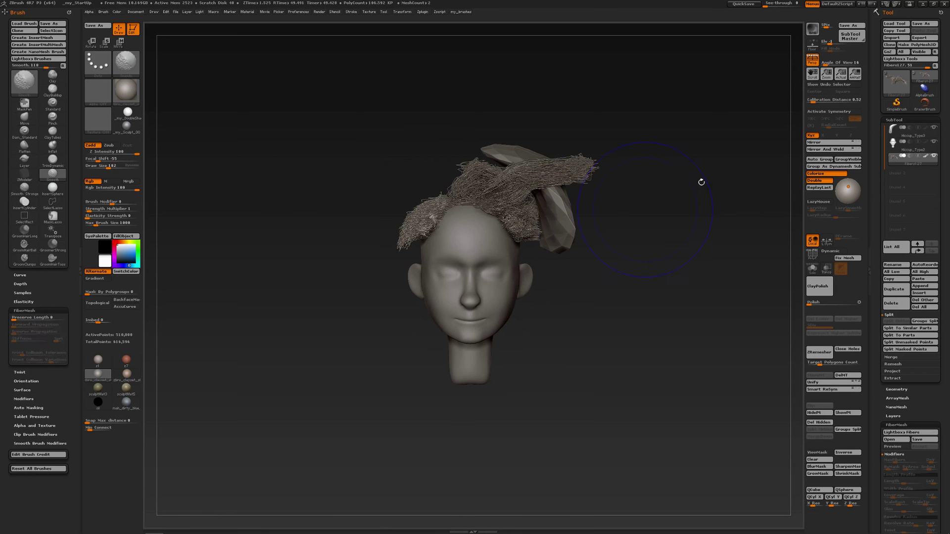
click(934, 128)
alt+drag(623, 193, 519, 197)
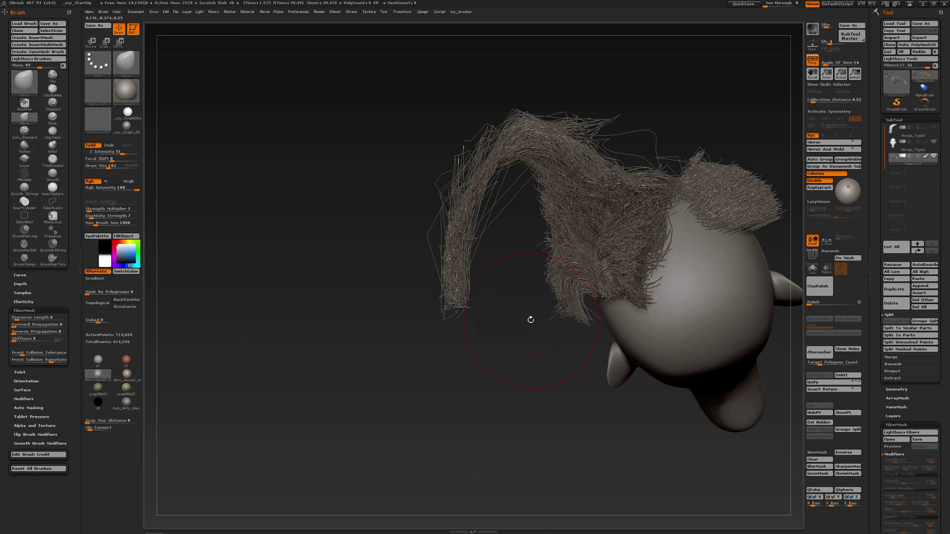
mouse_move(530, 319)
mouse_down()
mouse_move(555, 334)
mouse_move(587, 329)
mouse_up()
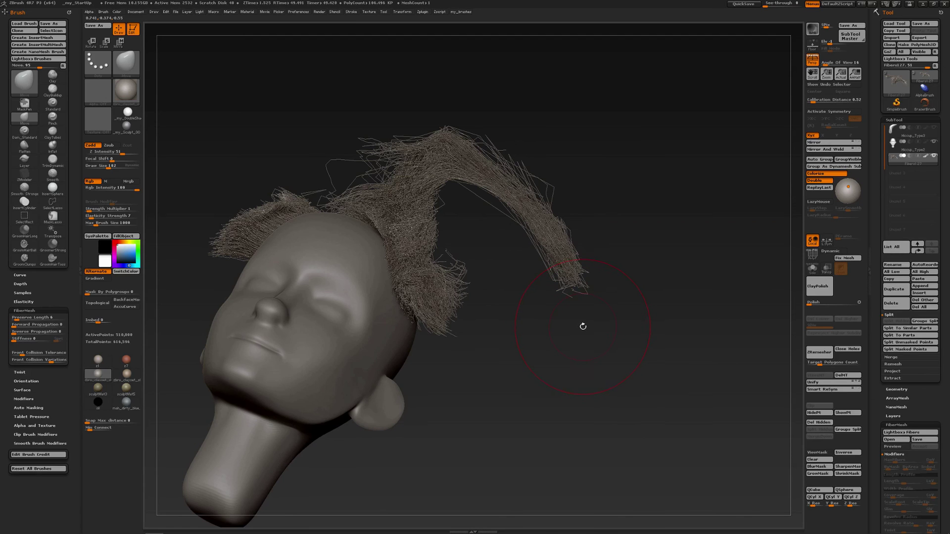